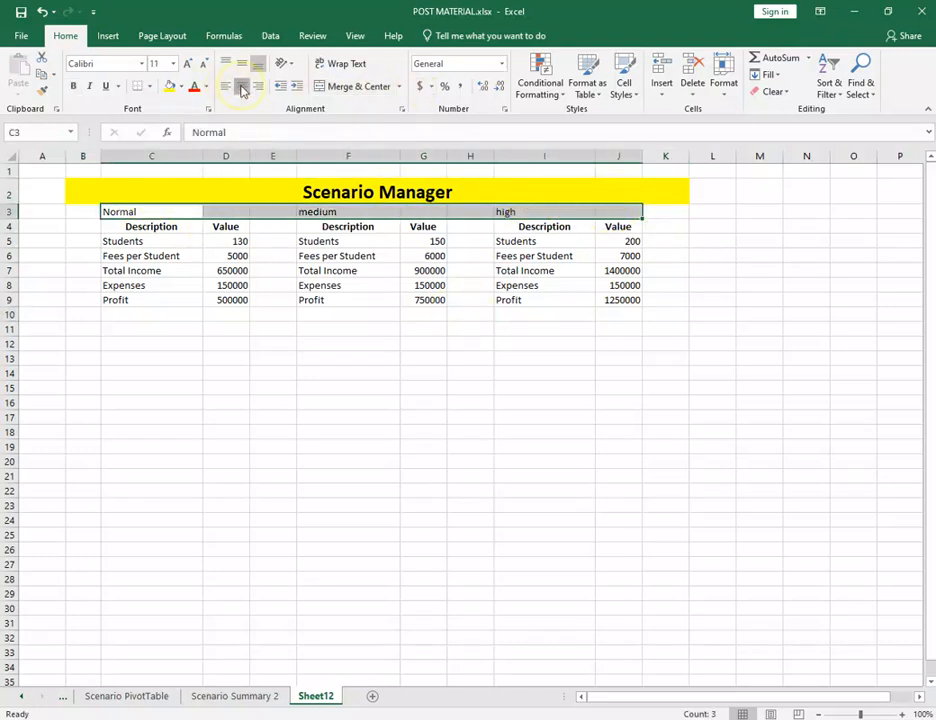
Center and bold the Normal, medium and high headings in row 3 and increase their font size by one step.
click(241, 86)
click(73, 86)
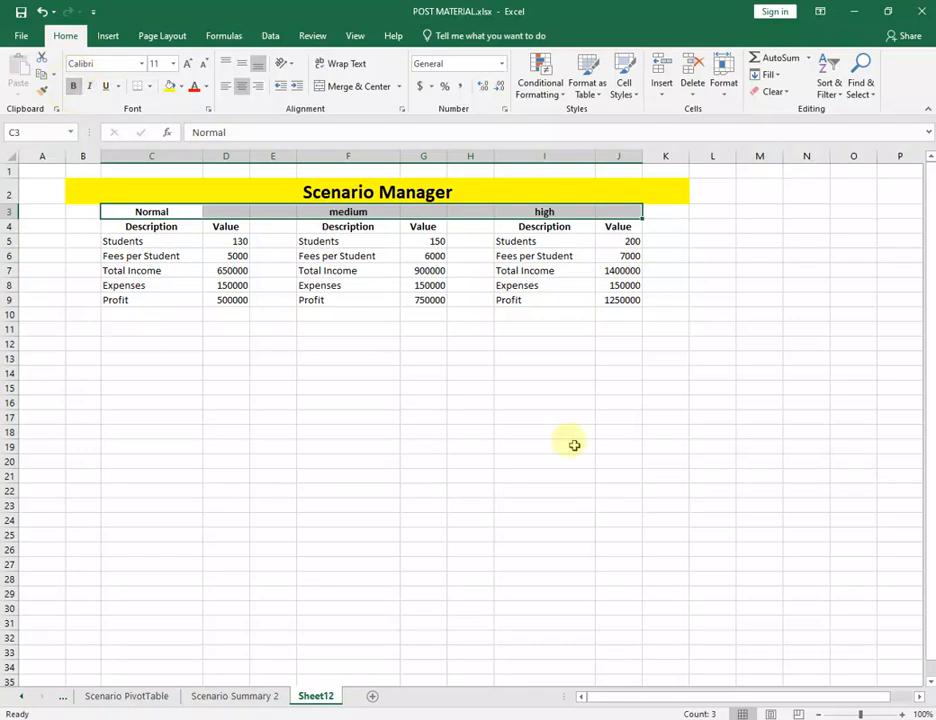
click(187, 63)
click(516, 414)
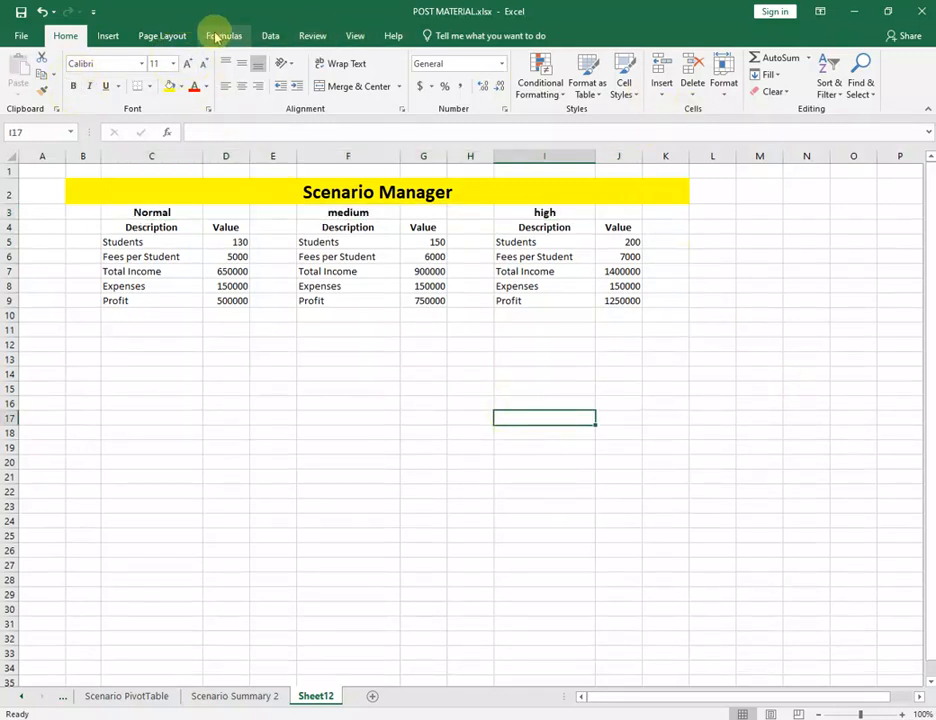
Delete the existing NORMAL, MEDIUM and HIGH scenarios in Scenario Manager and move the dialog clear of the data tables.
click(269, 35)
click(648, 92)
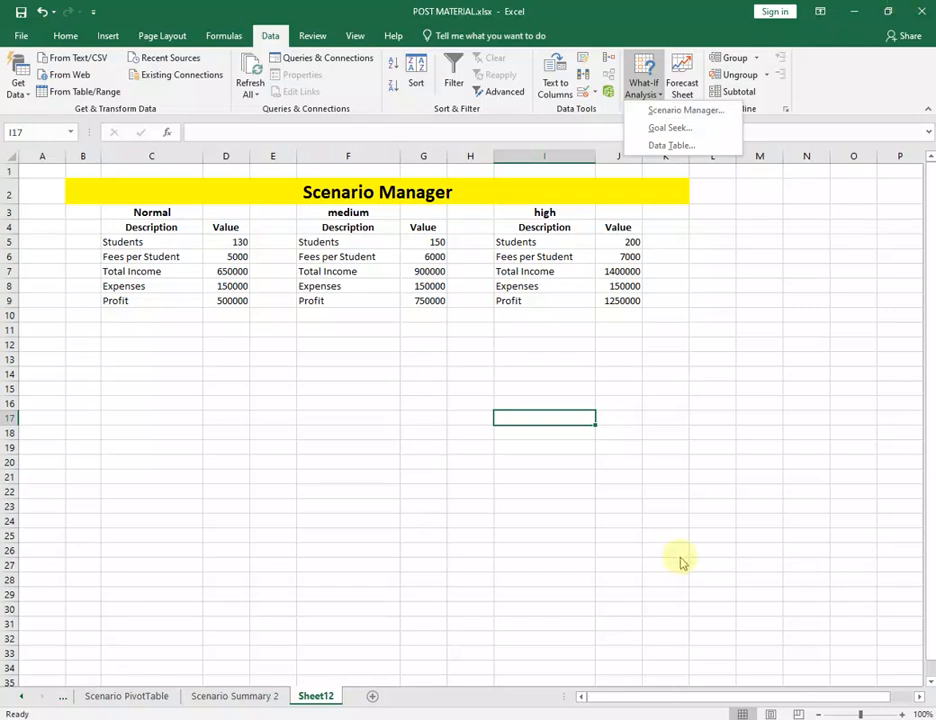
click(683, 110)
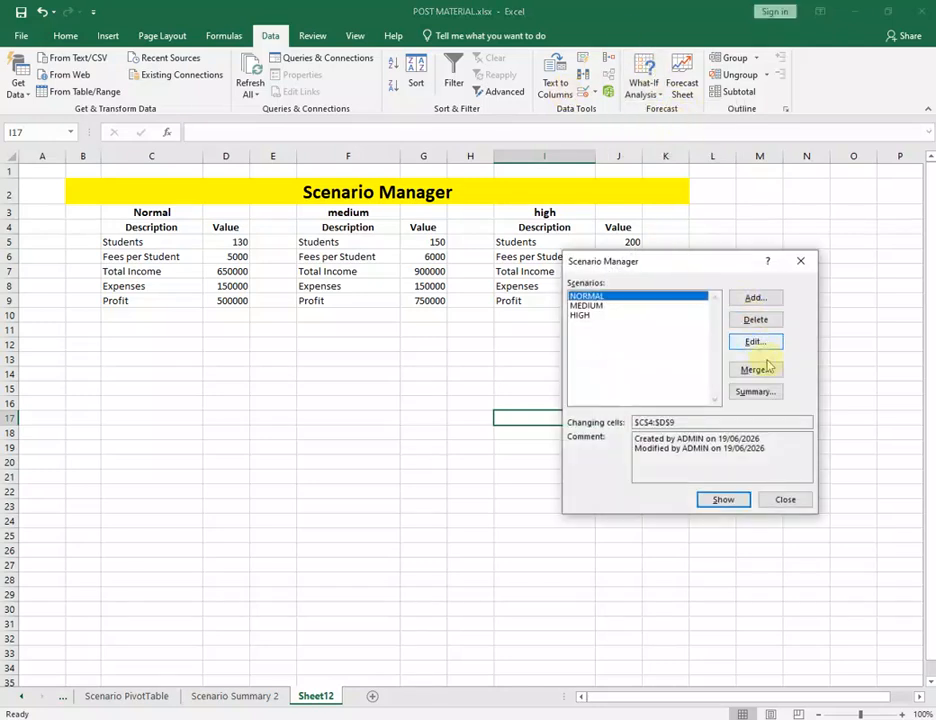
click(760, 322)
click(760, 322)
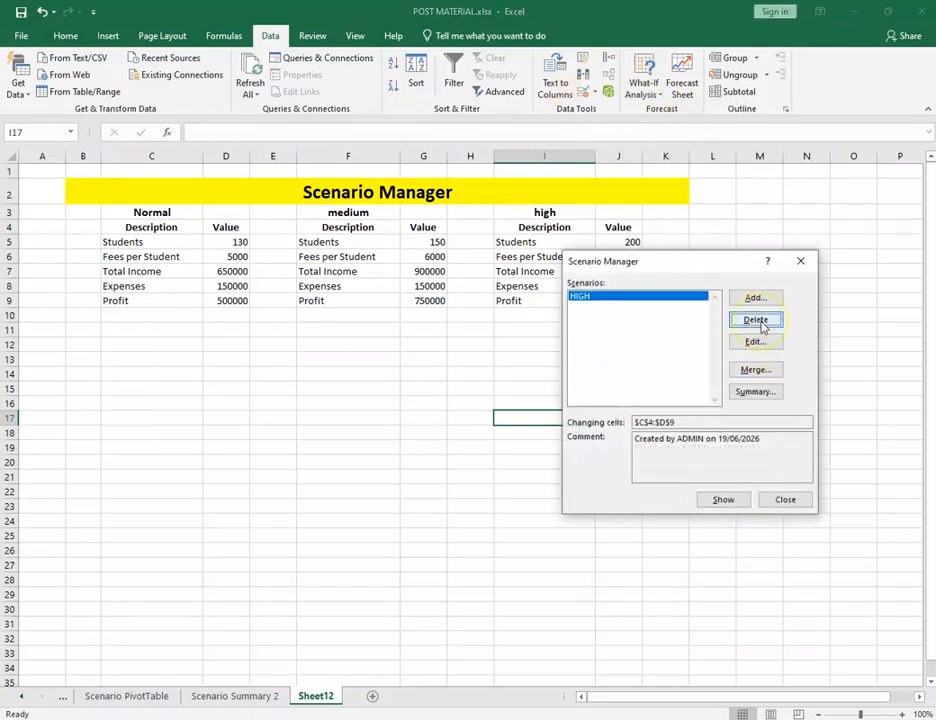
click(761, 323)
drag(715, 273, 619, 364)
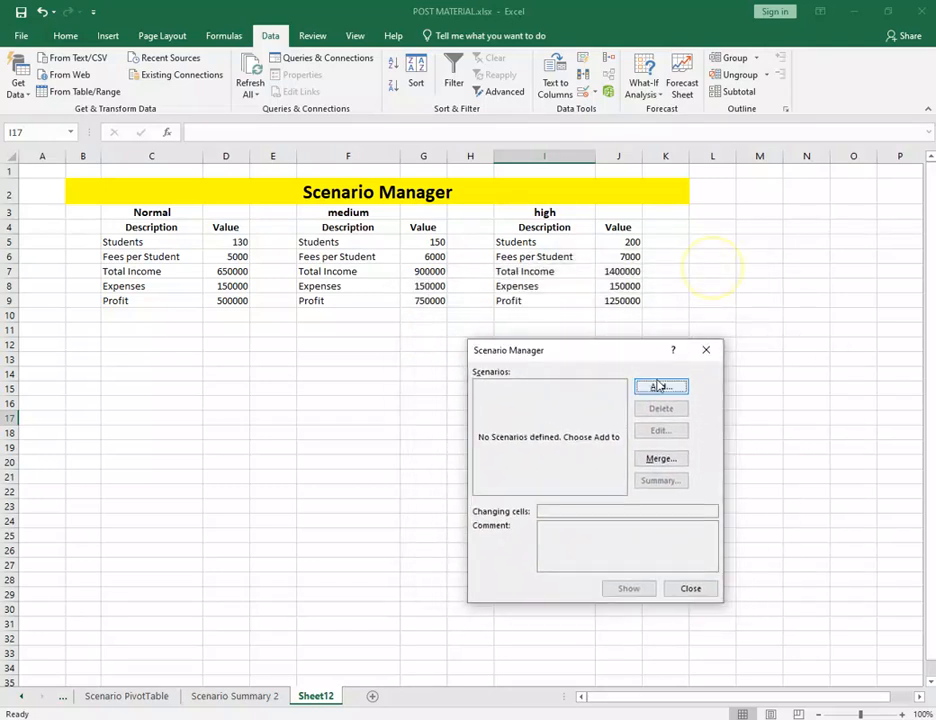
Add a scenario named NORMAL CONDITION with the Normal table, C4:D9, as its changing cells.
click(668, 386)
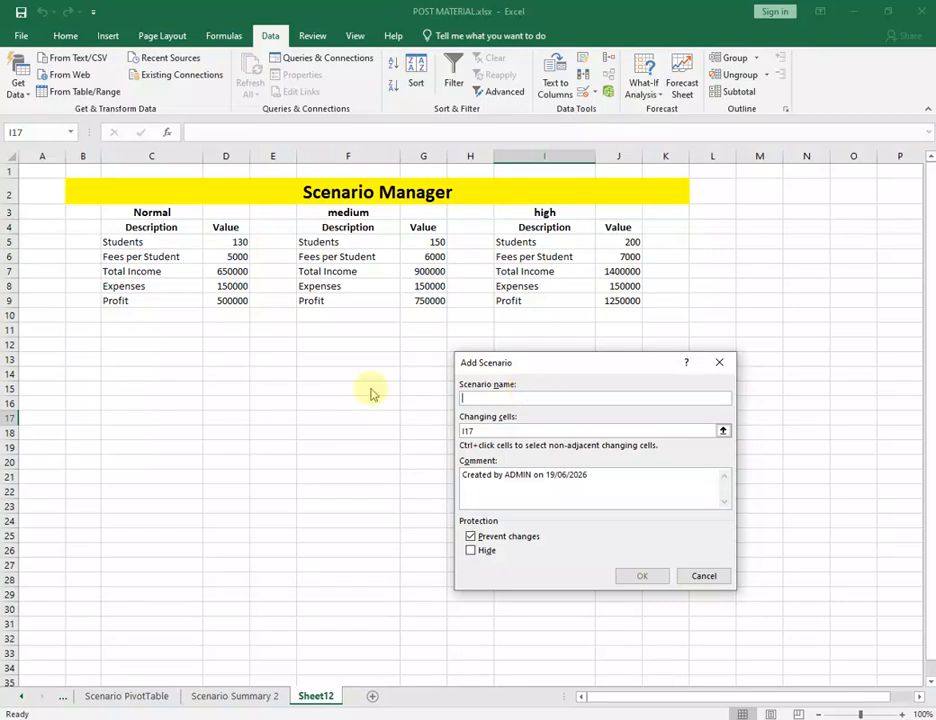
text(NORMAL S)
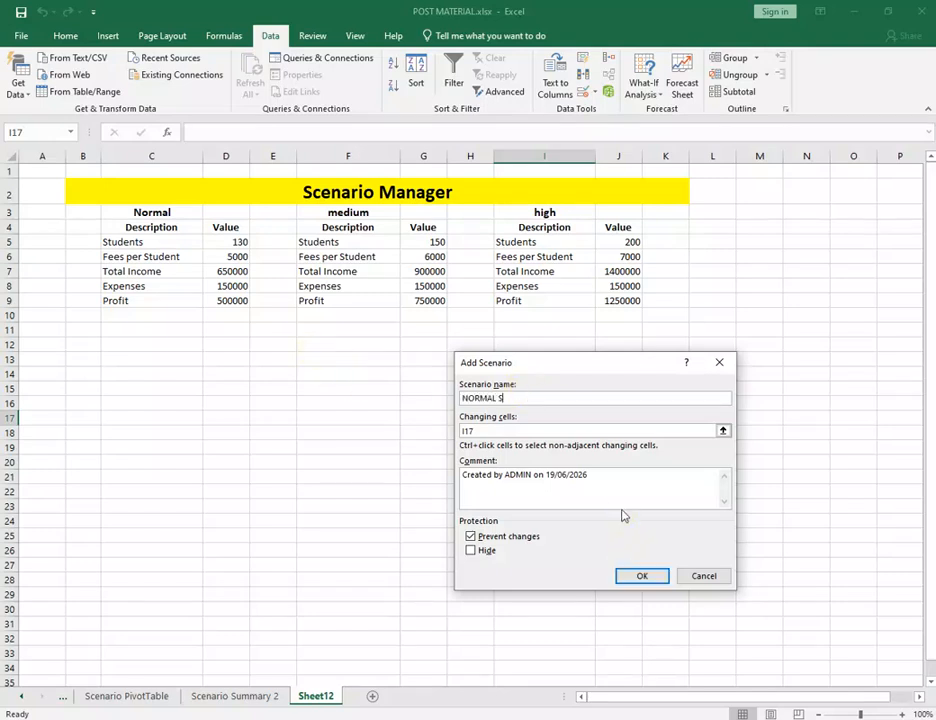
key(BackSpace)
text(CONDITION)
key(Tab)
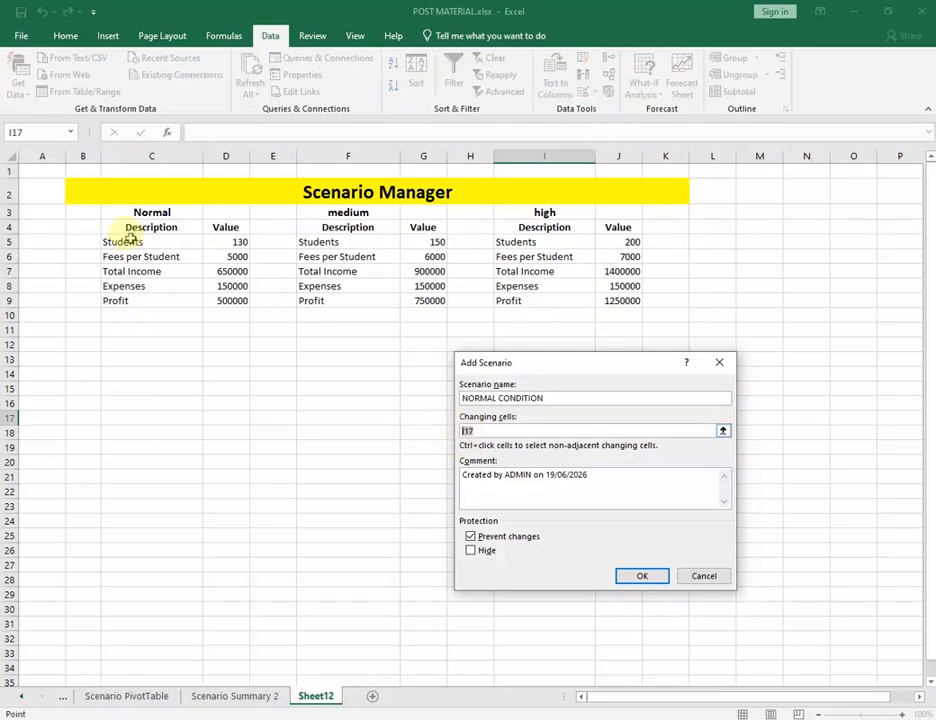
drag(132, 227, 222, 300)
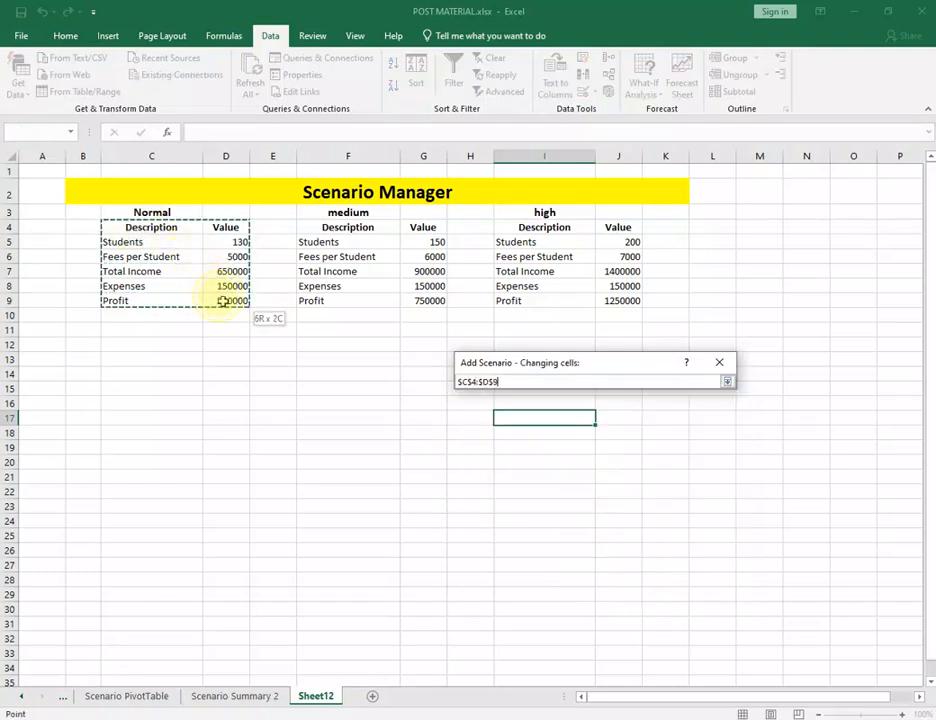
click(630, 577)
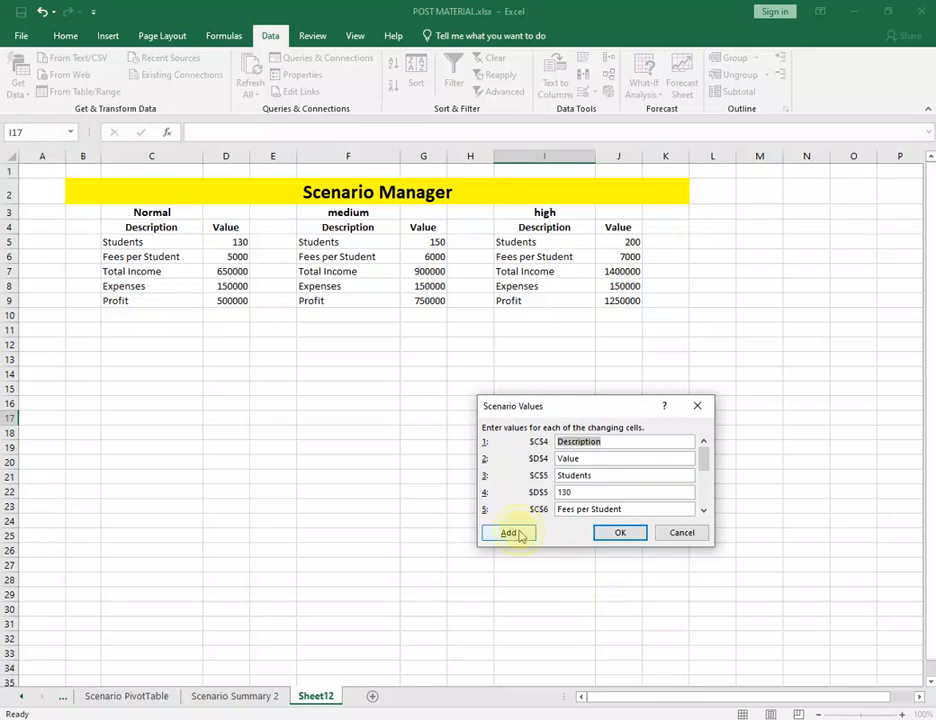
Accept the normal scenario's values and add a scenario named MEDIUM CONDITION with changing cells C4:D9.
click(509, 533)
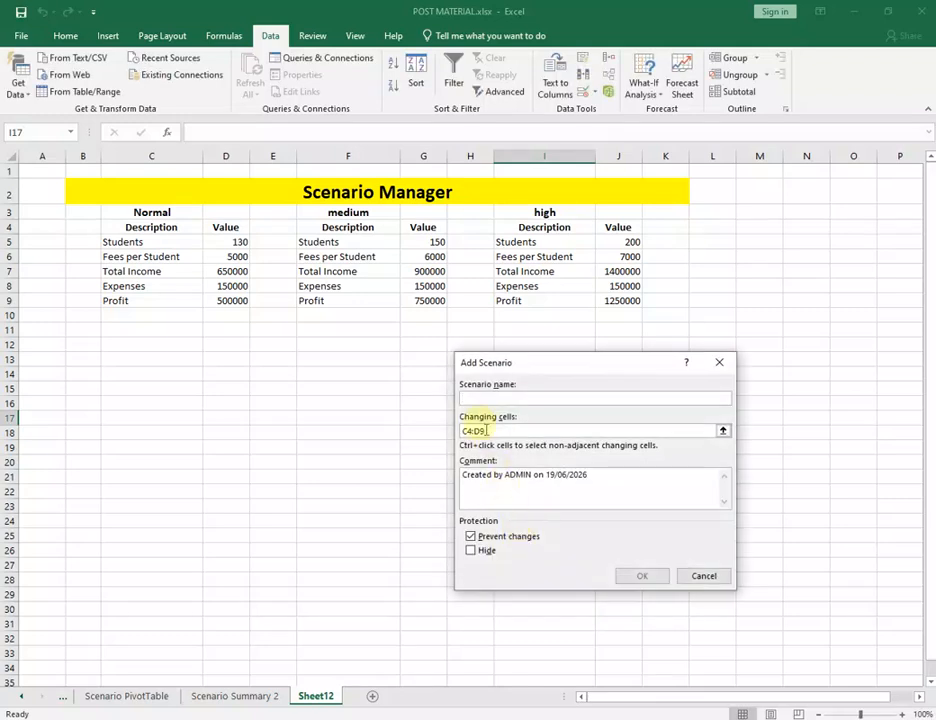
text(MEDIUM CONDITION)
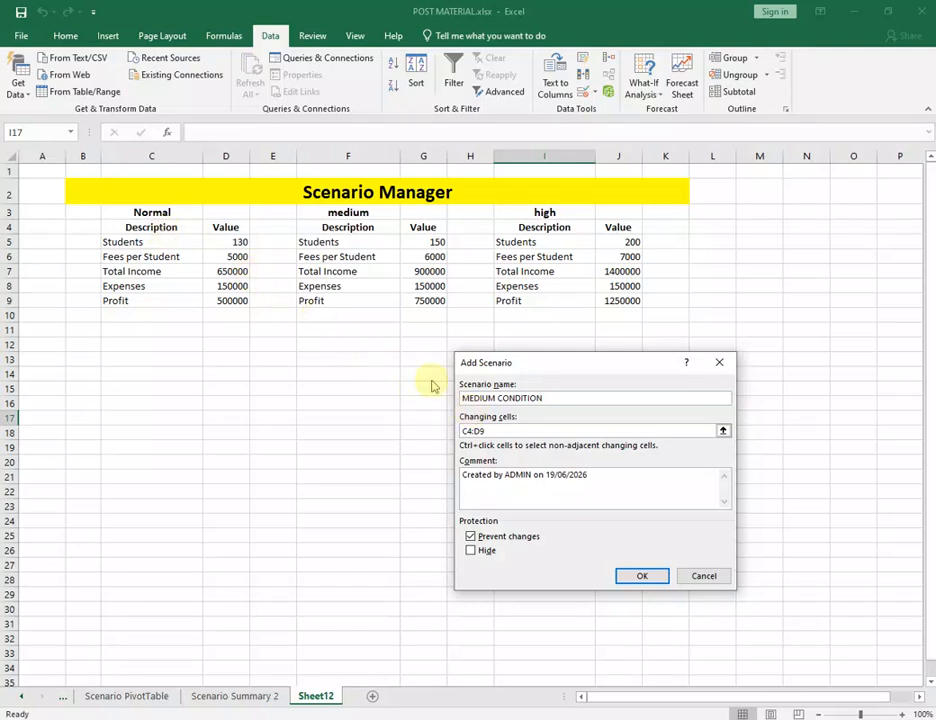
click(470, 430)
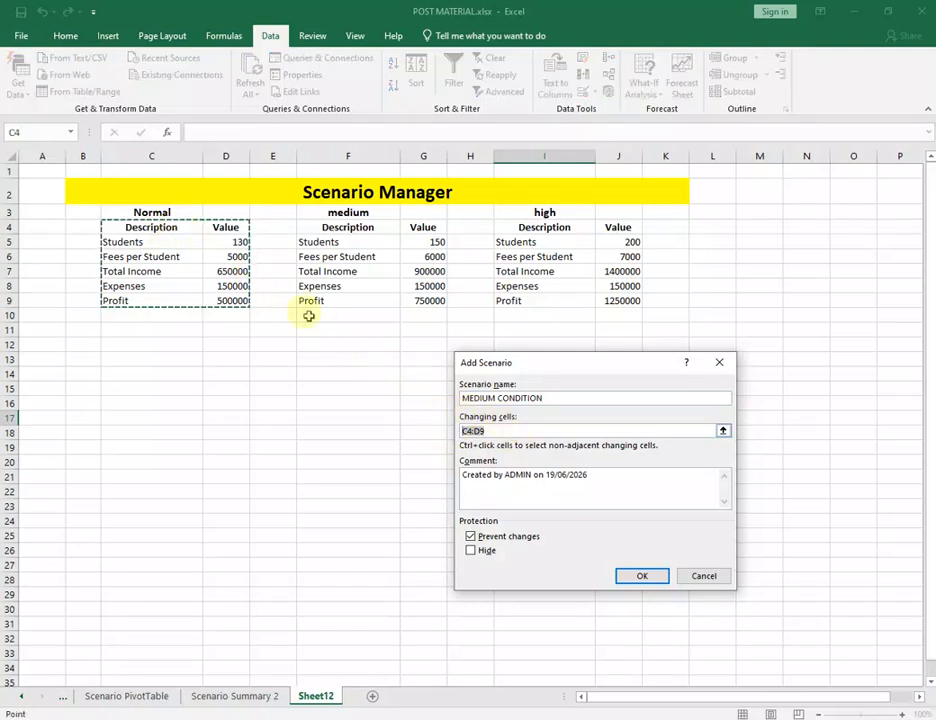
click(642, 576)
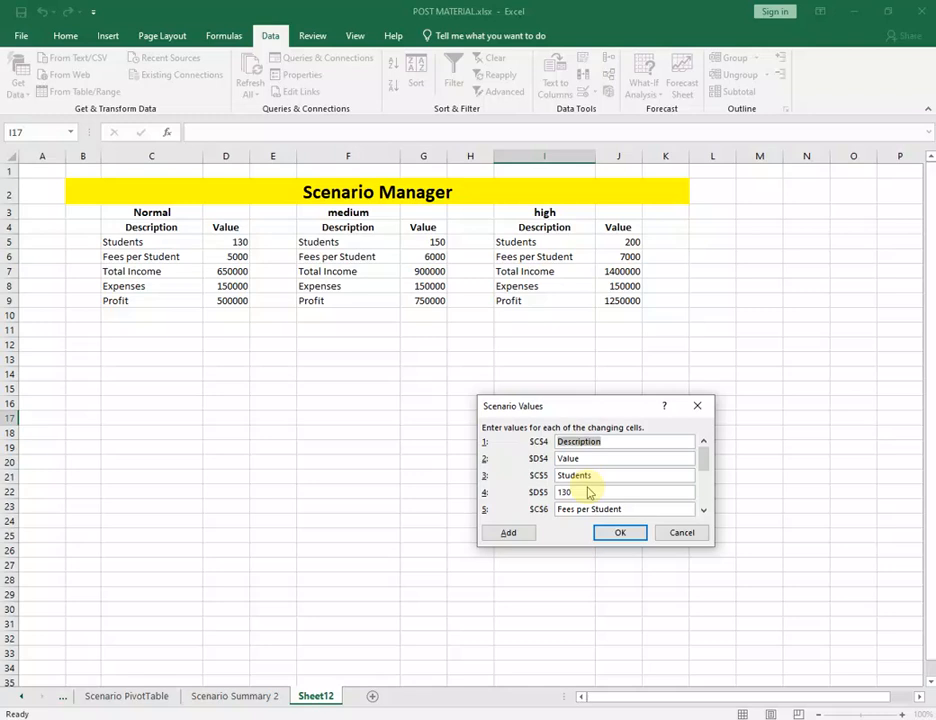
Set the MEDIUM CONDITION scenario values to 150 for D5 and 6000 for D6, and go through the remaining cells to D9.
click(562, 492)
double_click(562, 492)
text(150)
key(Tab)
key(Tab)
text(6000)
key(Tab)
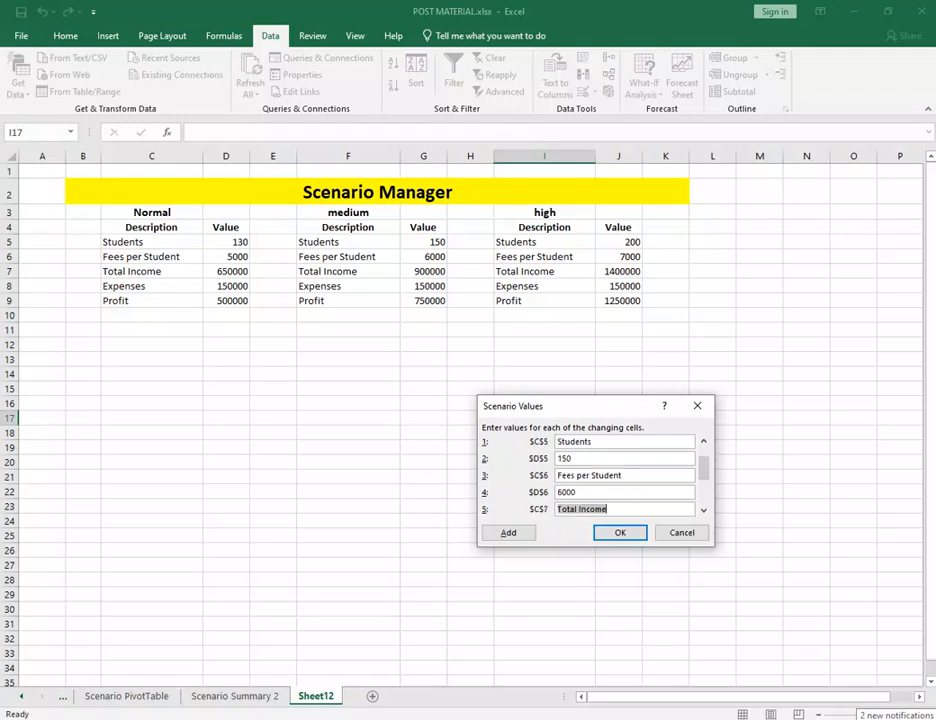
key(Tab)
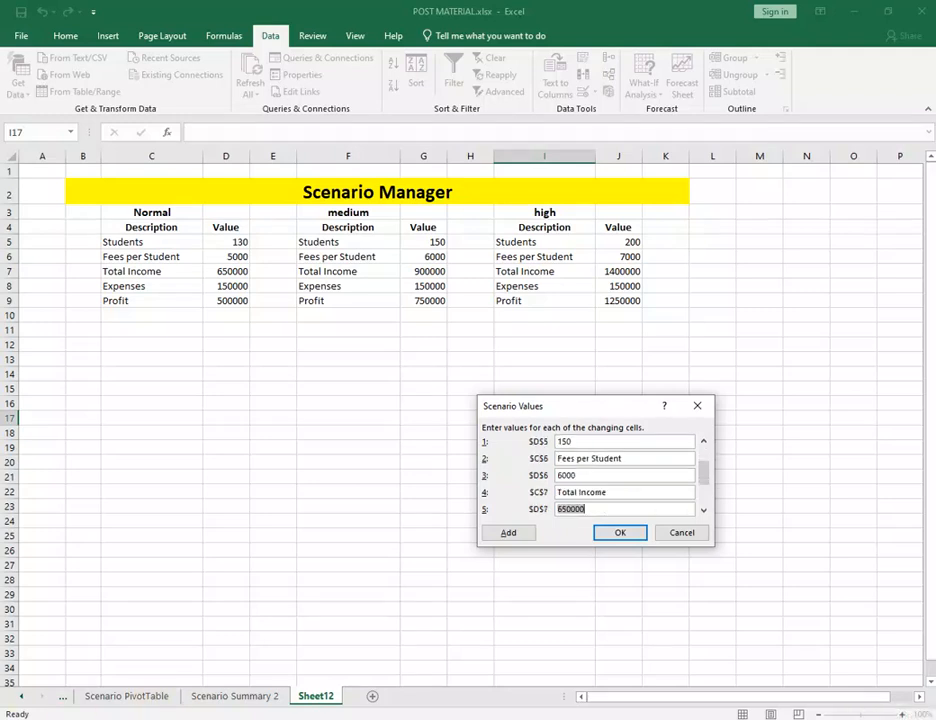
click(704, 511)
click(704, 511)
click(704, 511)
click(704, 511)
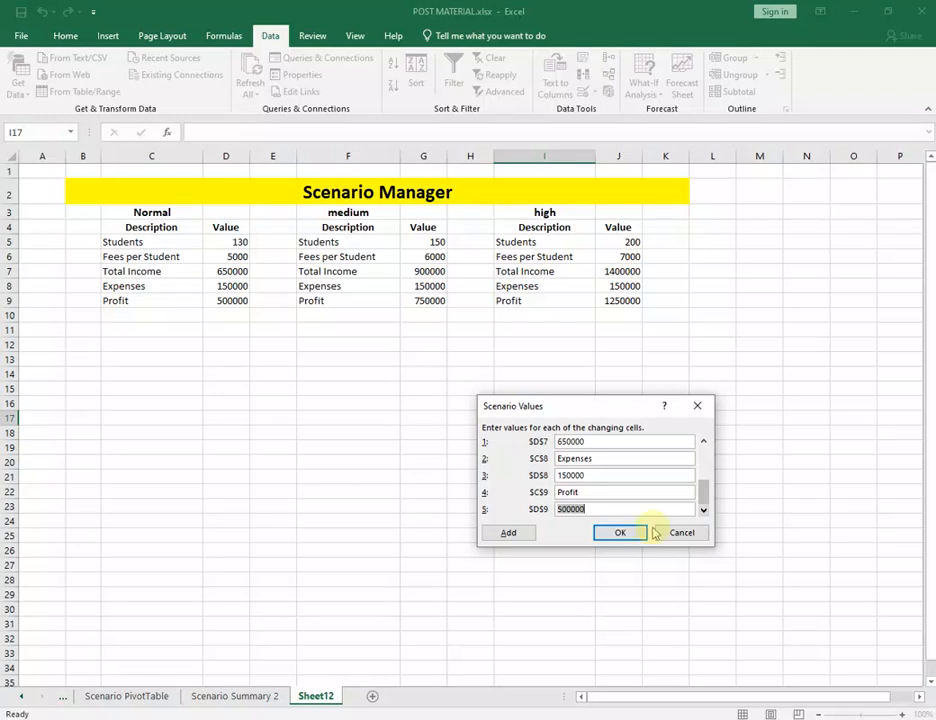
Accept the medium scenario's values and add a scenario named HIGH CONDITION with changing cells C4:D9.
click(506, 533)
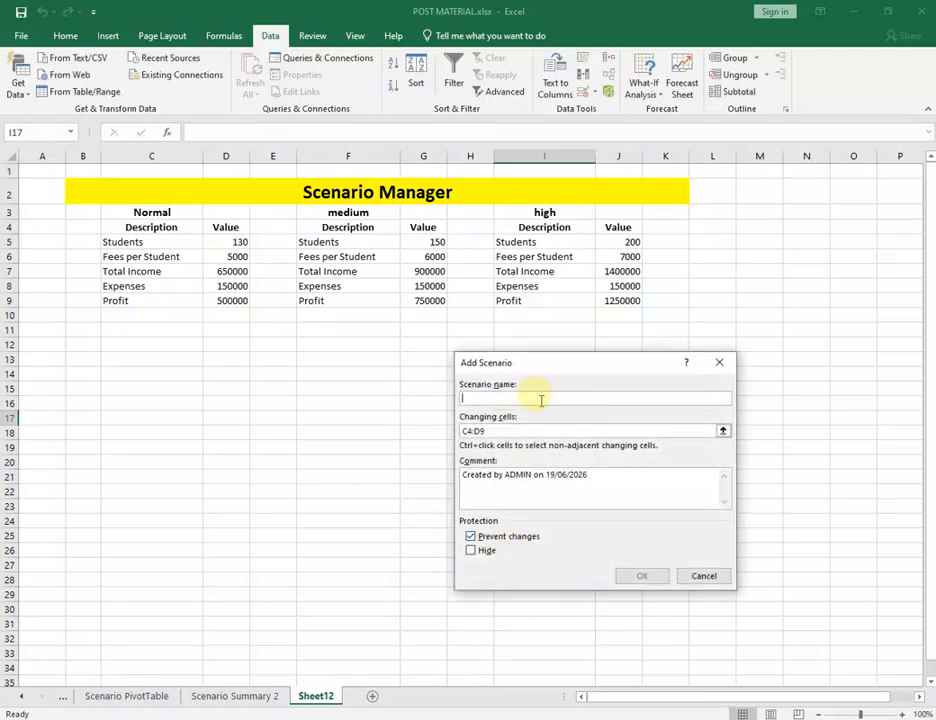
text(HING)
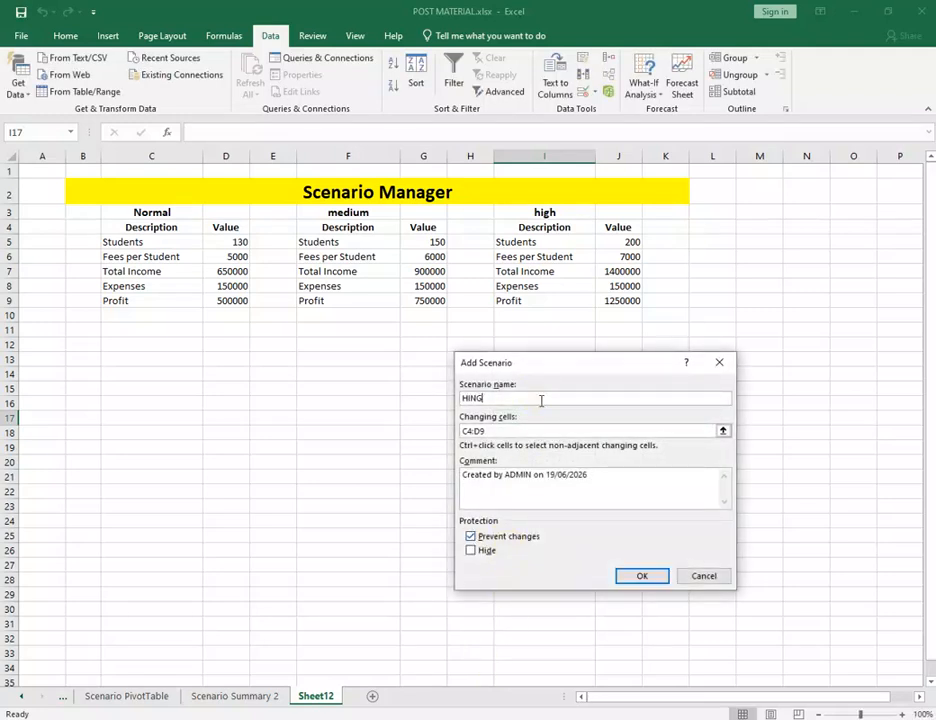
key(BackSpace)
key(BackSpace)
text(GH CONDITION)
click(516, 433)
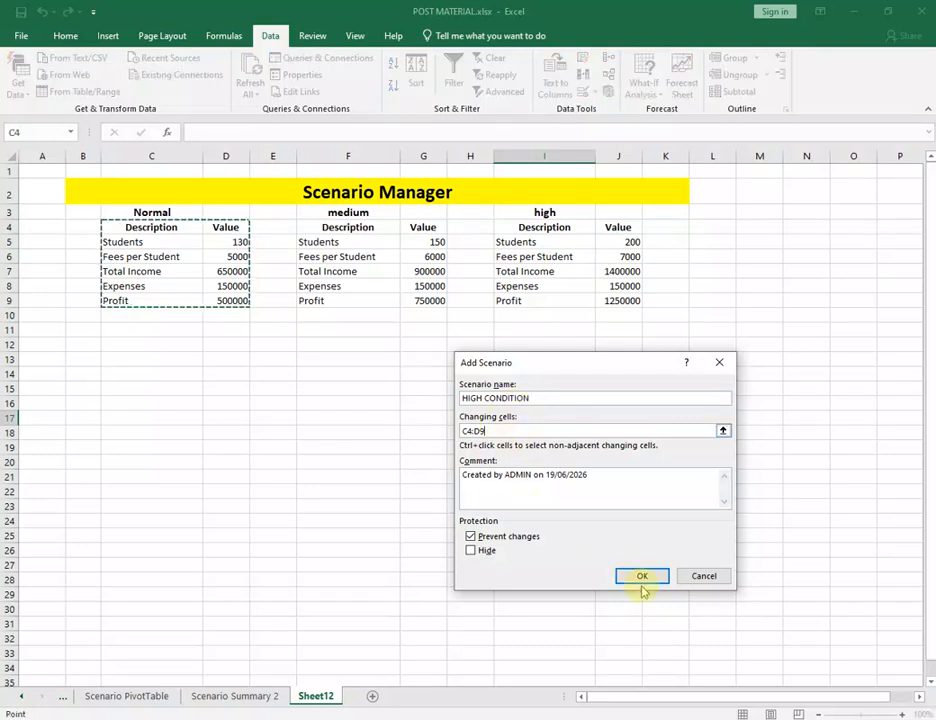
click(642, 576)
Set the HIGH CONDITION scenario values to 200 for D5 and 7000 for D6, and return to the scenario list.
key(Tab)
key(Tab)
key(Tab)
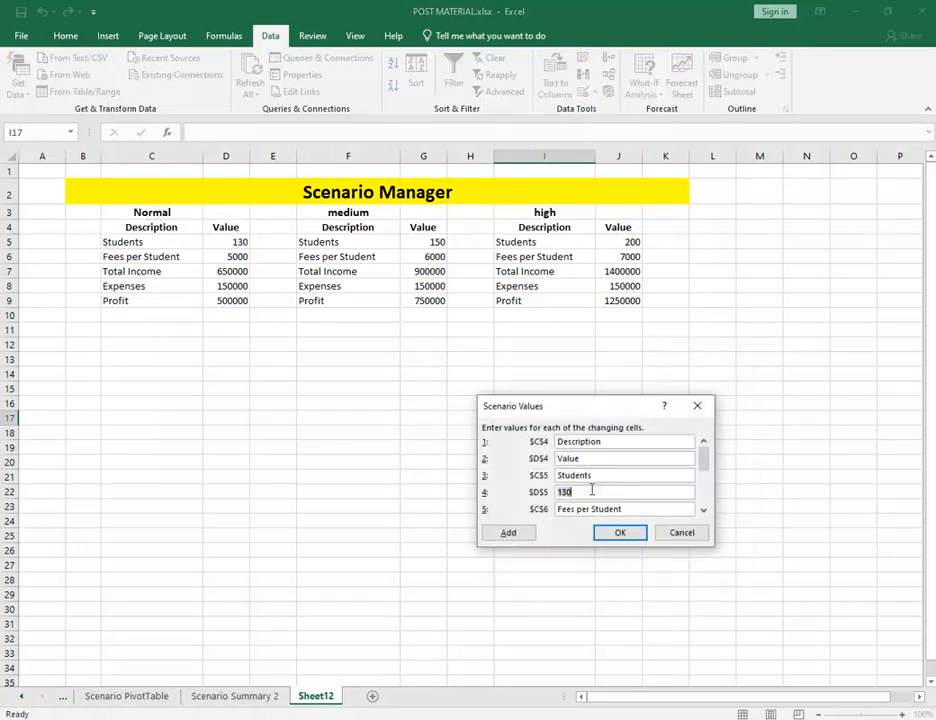
text(200)
key(Tab)
key(Tab)
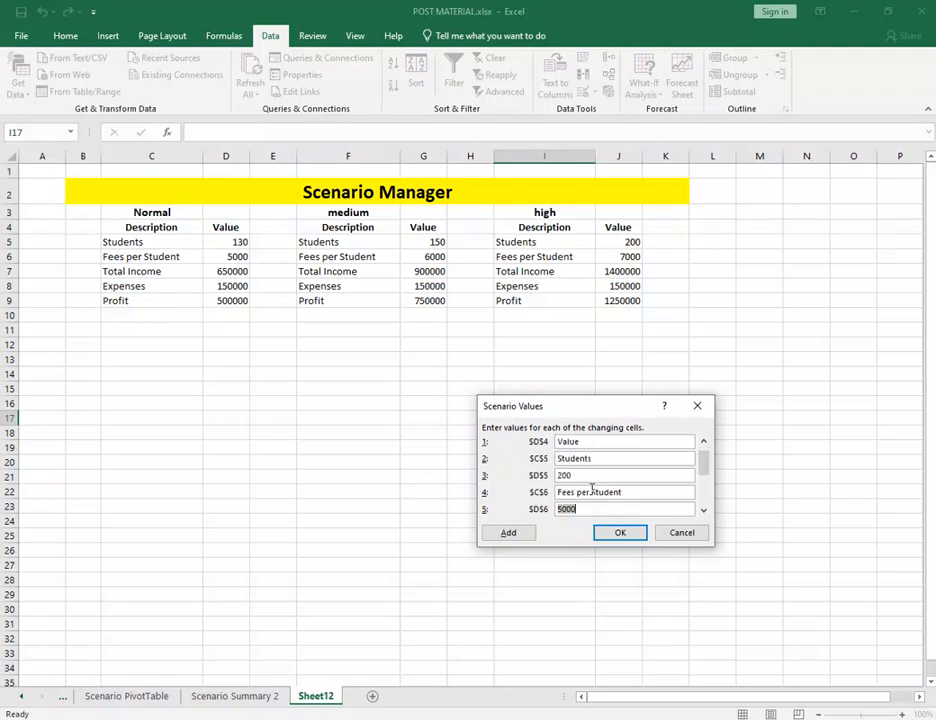
text(7000)
key(Tab)
key(Tab)
click(509, 532)
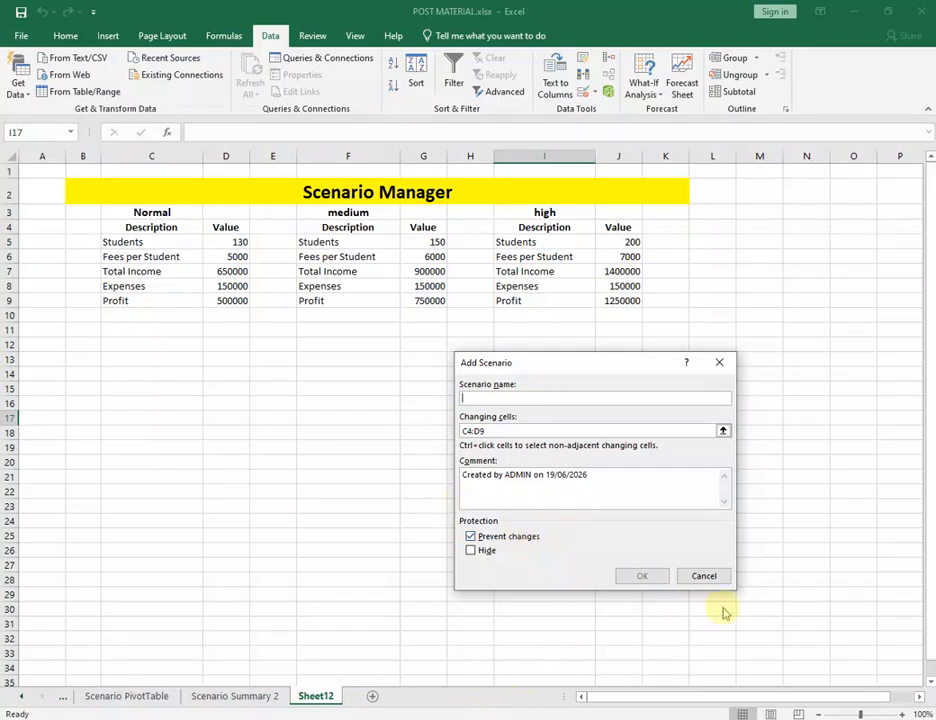
click(704, 577)
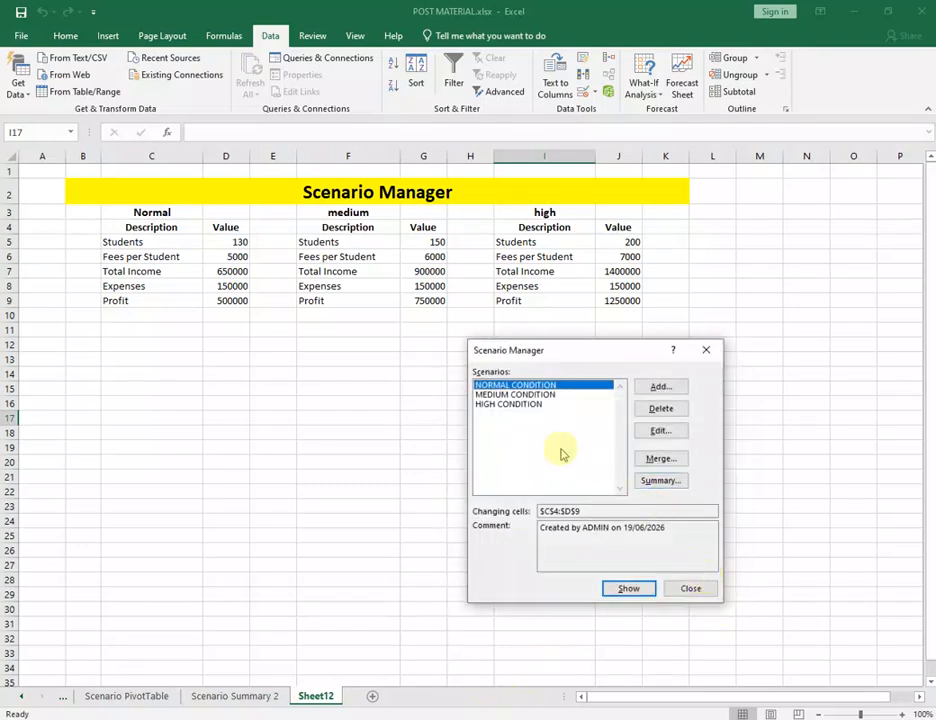
Review the definitions of the NORMAL, MEDIUM and HIGH CONDITION scenarios without changing them.
click(512, 394)
click(510, 404)
click(512, 385)
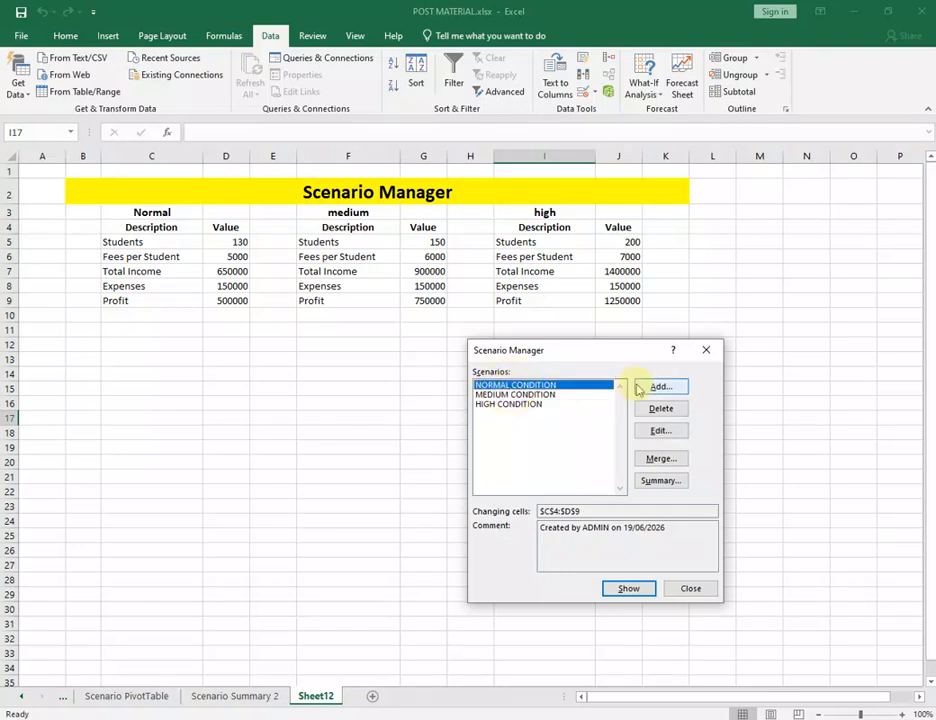
click(670, 433)
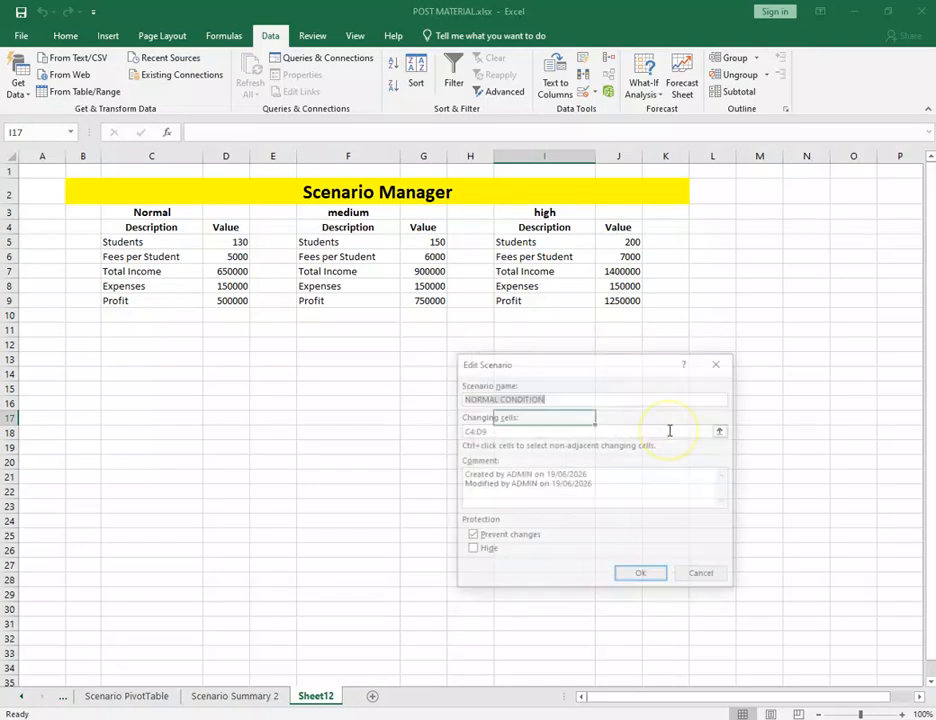
click(704, 576)
click(658, 430)
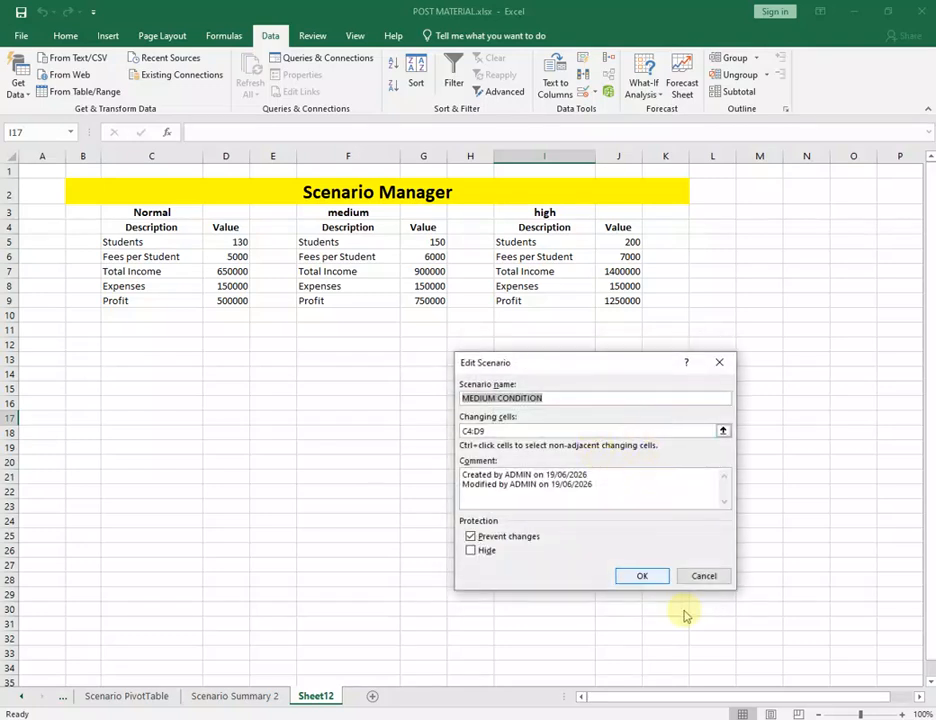
click(706, 575)
click(552, 405)
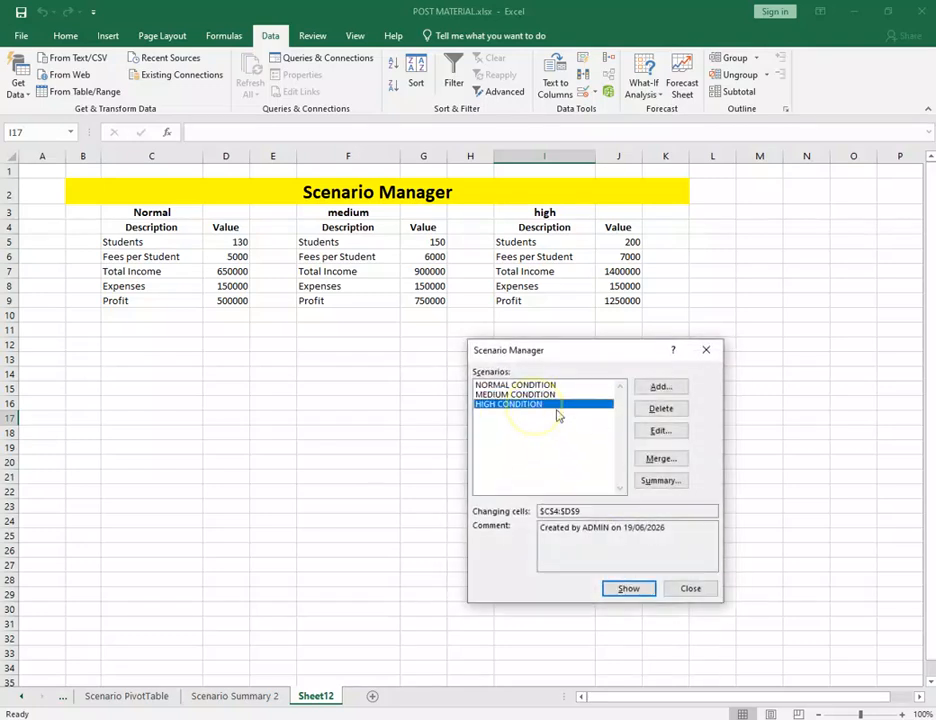
click(655, 432)
click(690, 576)
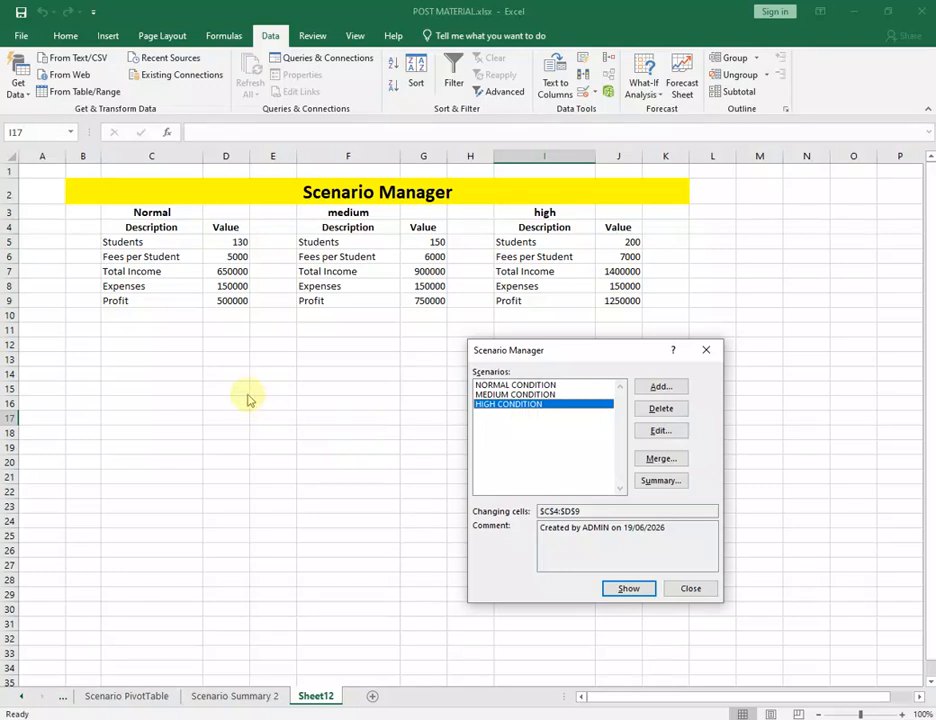
Generate a report of type Scenario summary with C14 as the result cell.
click(660, 482)
click(153, 365)
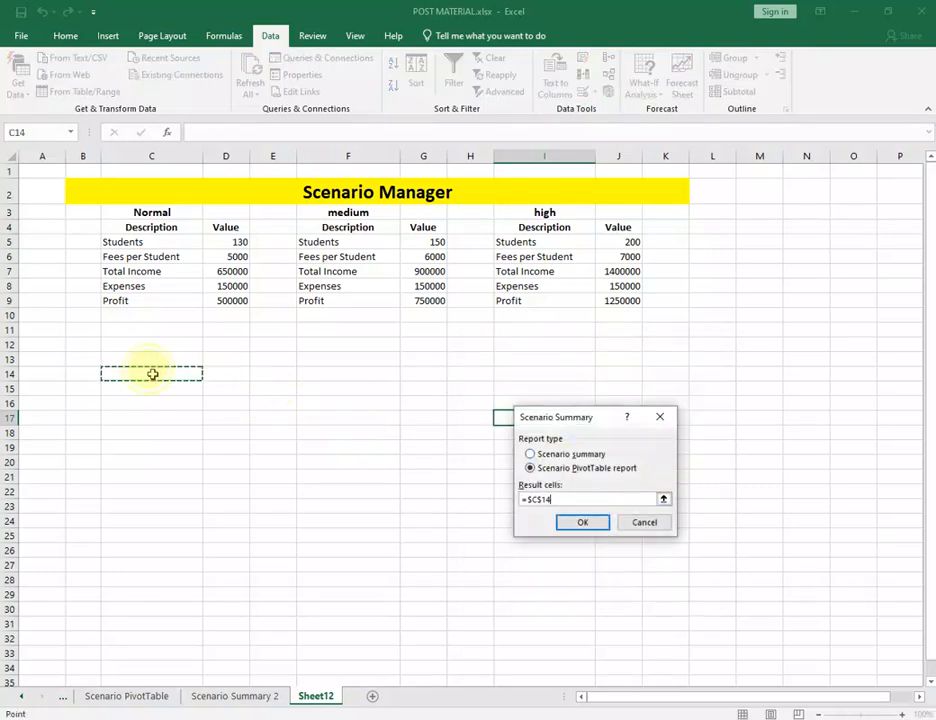
click(550, 457)
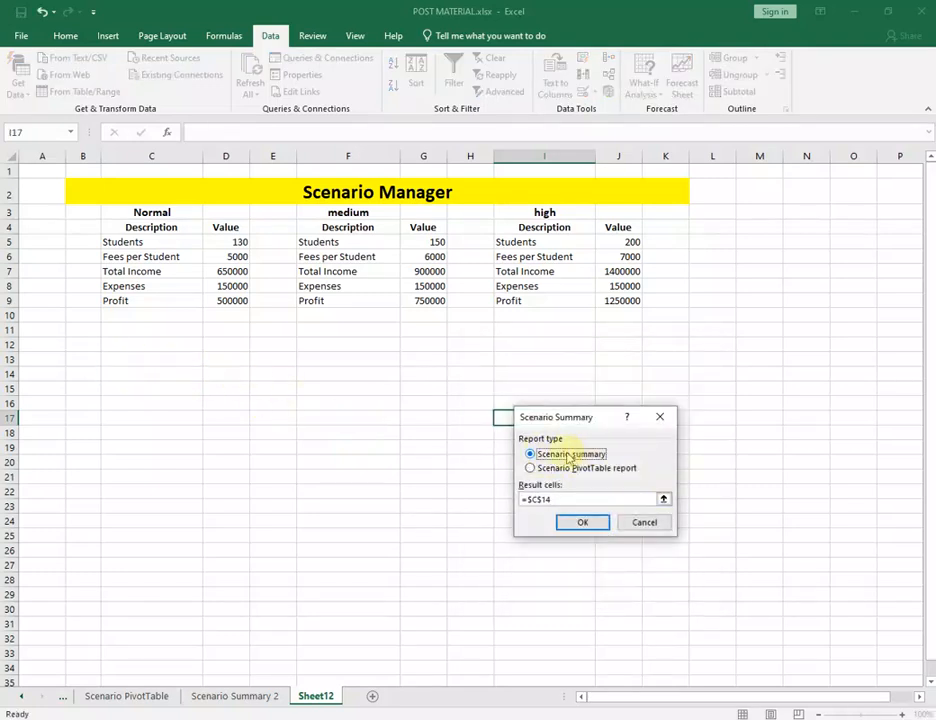
click(588, 523)
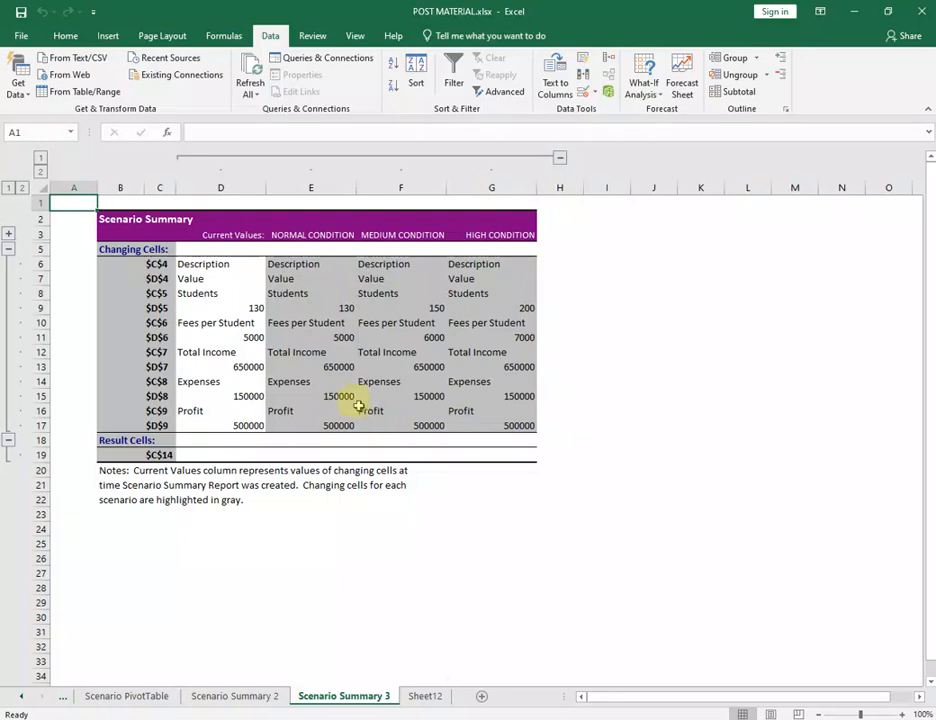
Examine the students, fees, total income and profit values of the scenarios in the new summary report.
click(340, 368)
click(344, 308)
click(337, 338)
click(338, 368)
click(338, 410)
click(350, 425)
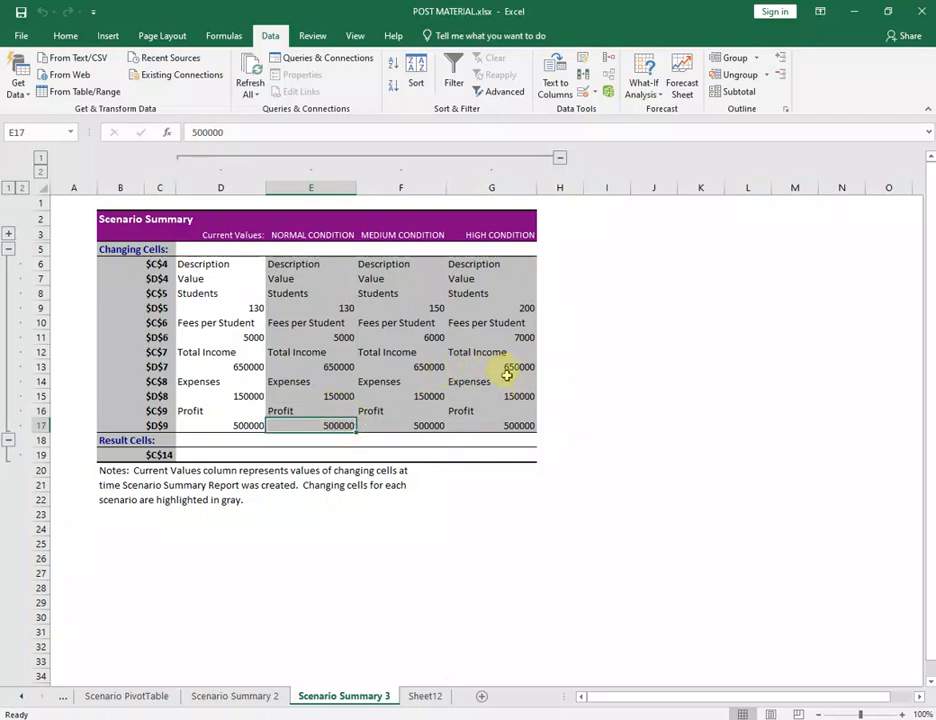
click(437, 367)
click(505, 367)
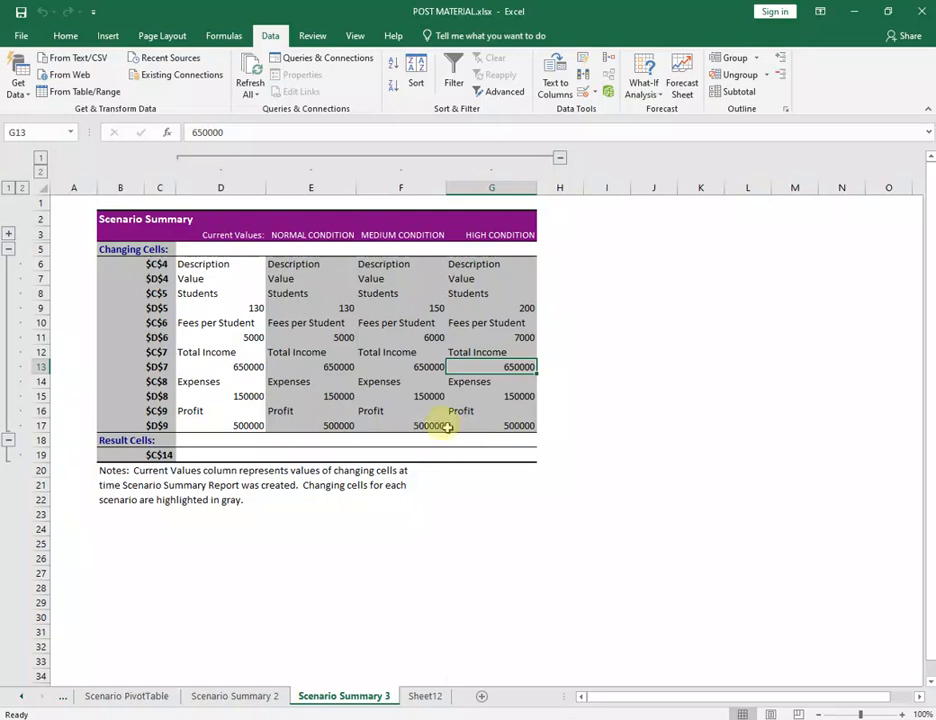
Delete the Scenario Summary 3 sheet from the workbook.
right_click(340, 696)
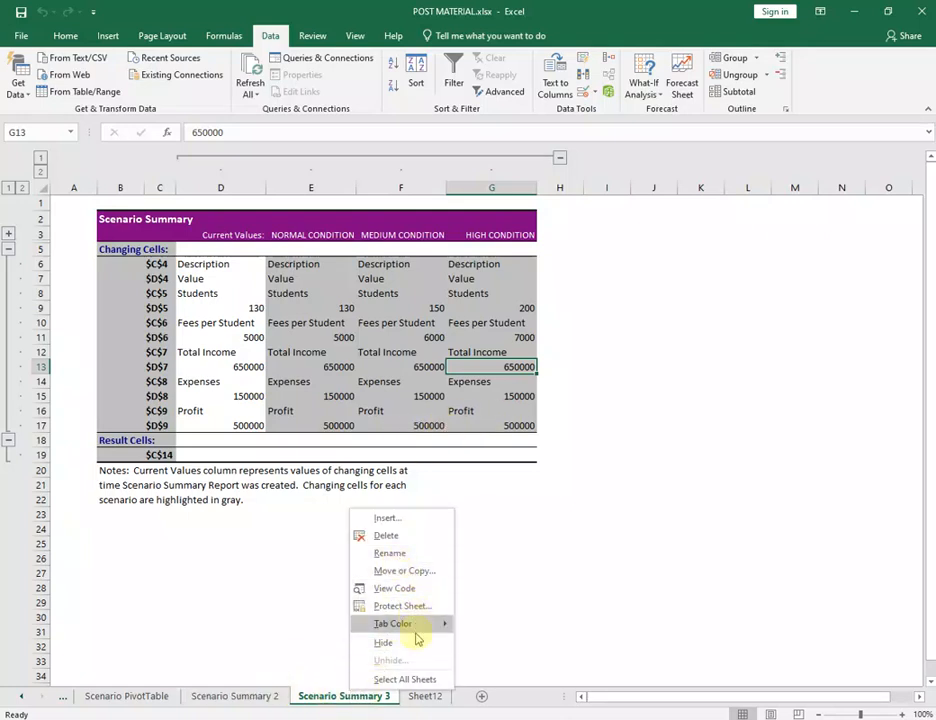
click(420, 536)
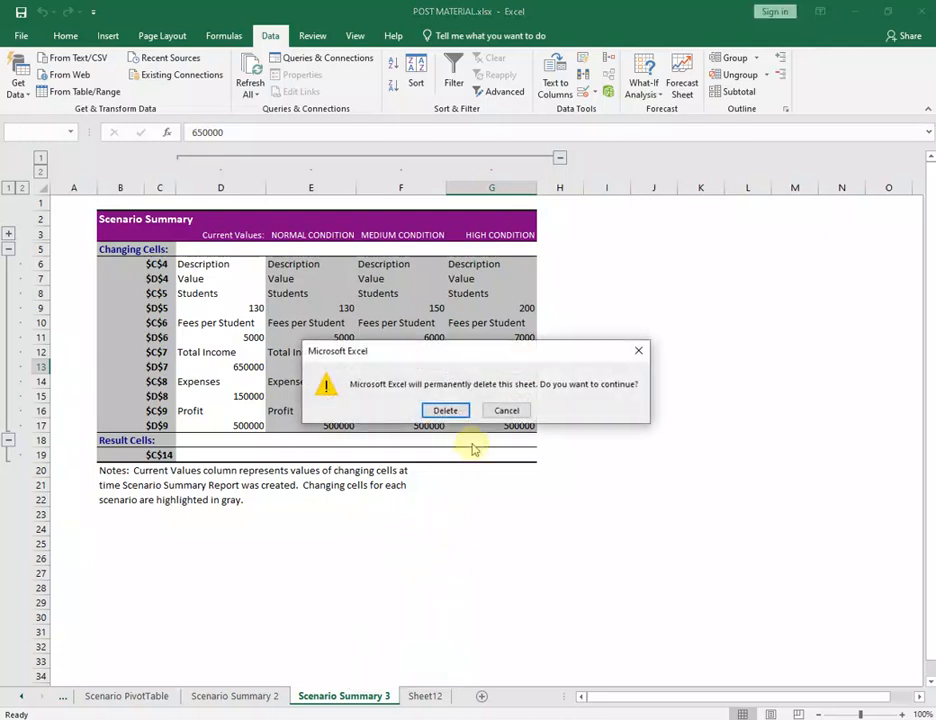
click(448, 410)
Calculate the Normal table's Total Income in D7 with the formula =D5*D6.
click(233, 271)
click(237, 285)
ctrl+click(234, 298)
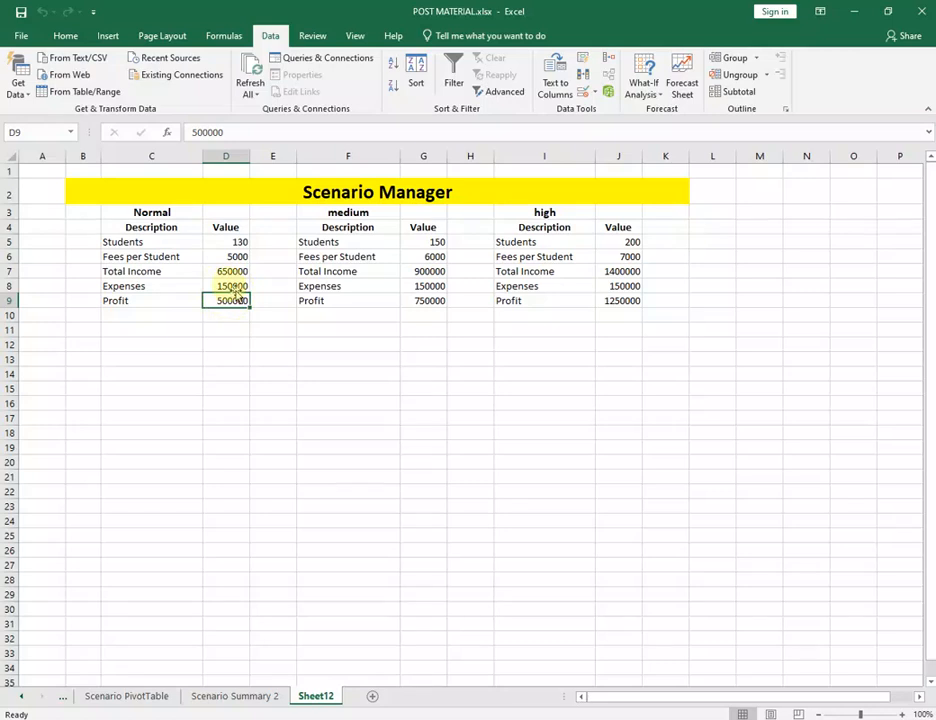
click(233, 286)
click(230, 268)
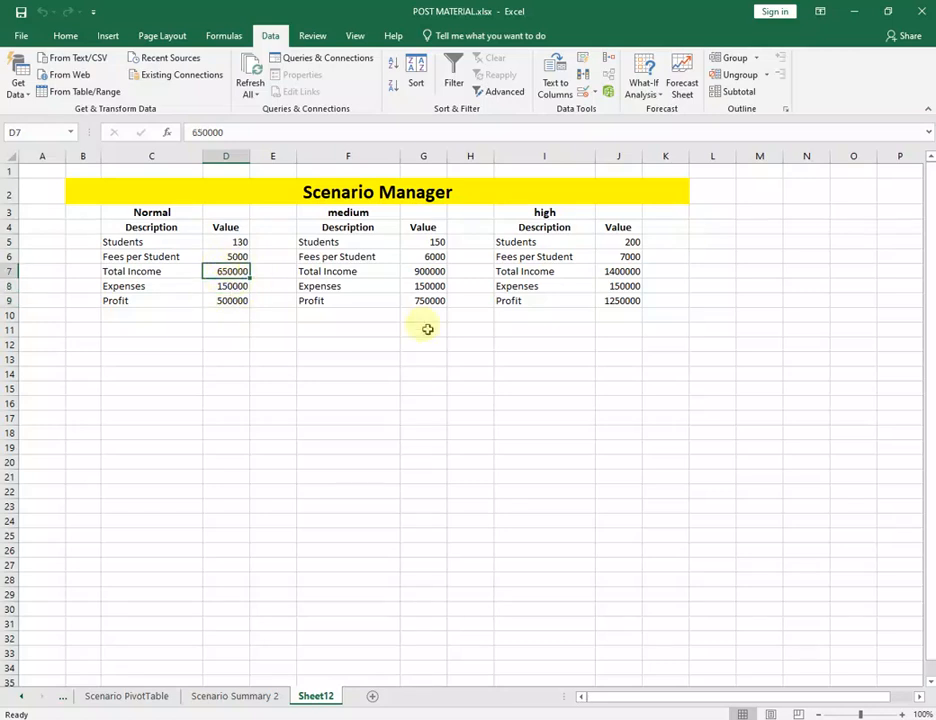
text(=)
click(241, 242)
text(*)
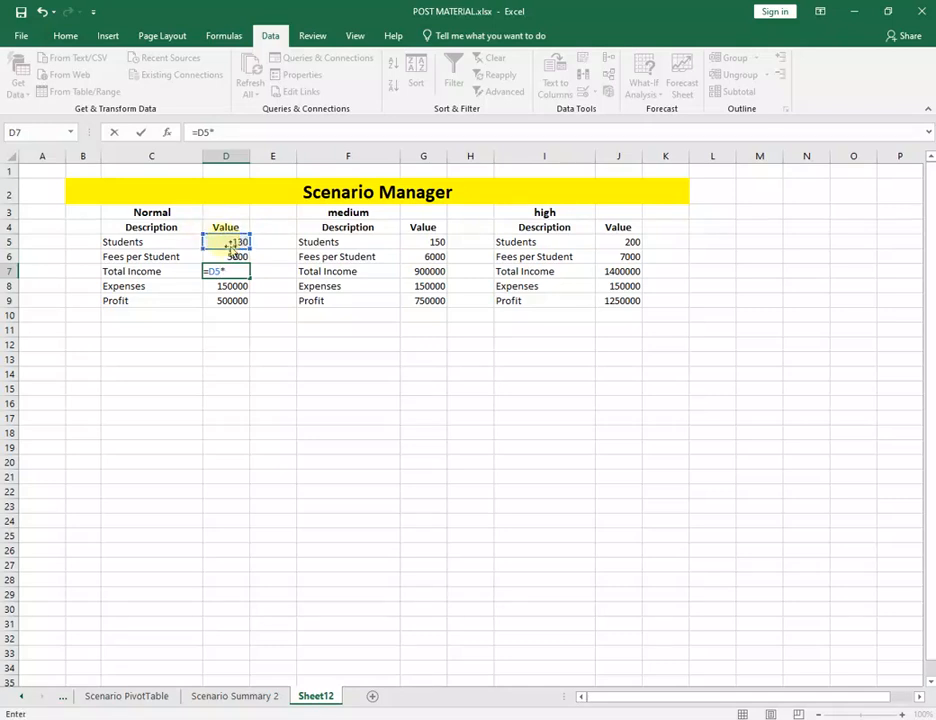
click(241, 256)
key(Return)
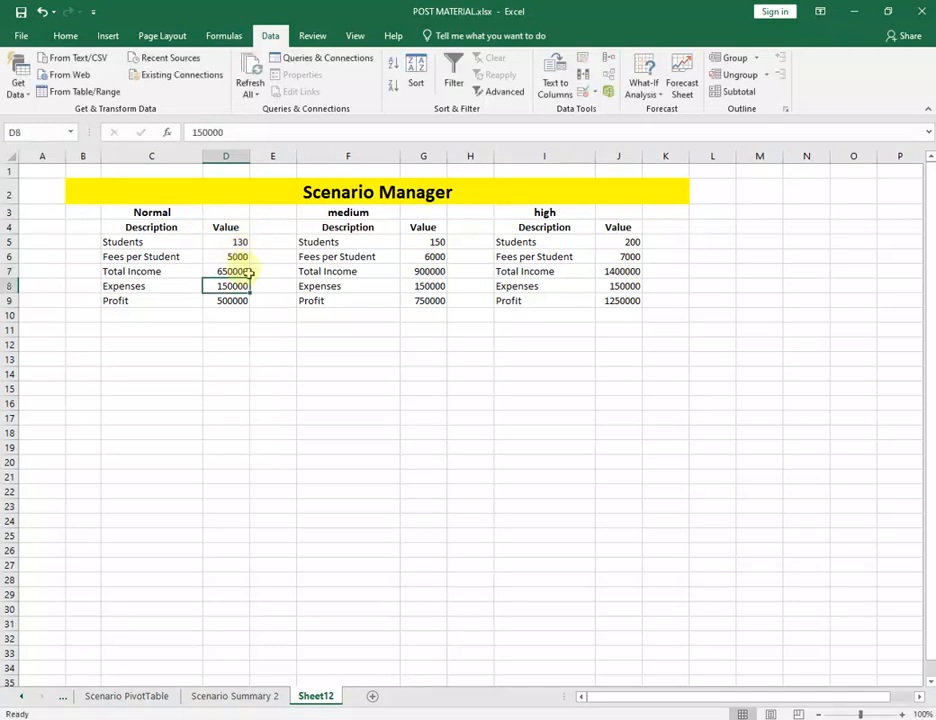
Calculate the Normal table's Profit in D9 with the formula =D7-D8.
click(243, 300)
text(=)
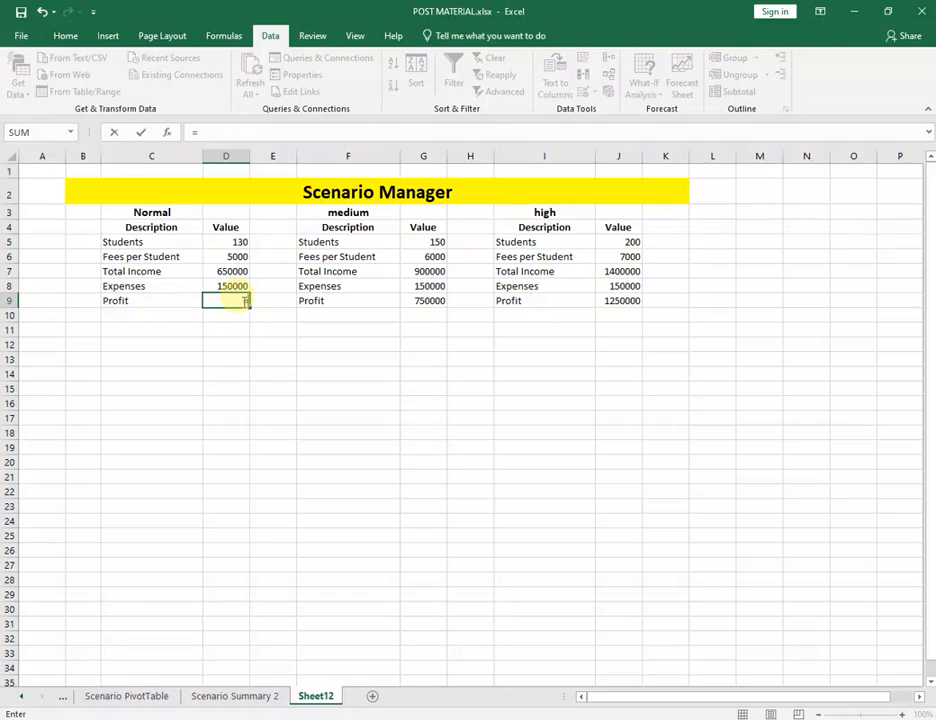
click(244, 271)
text(-)
click(238, 286)
key(Return)
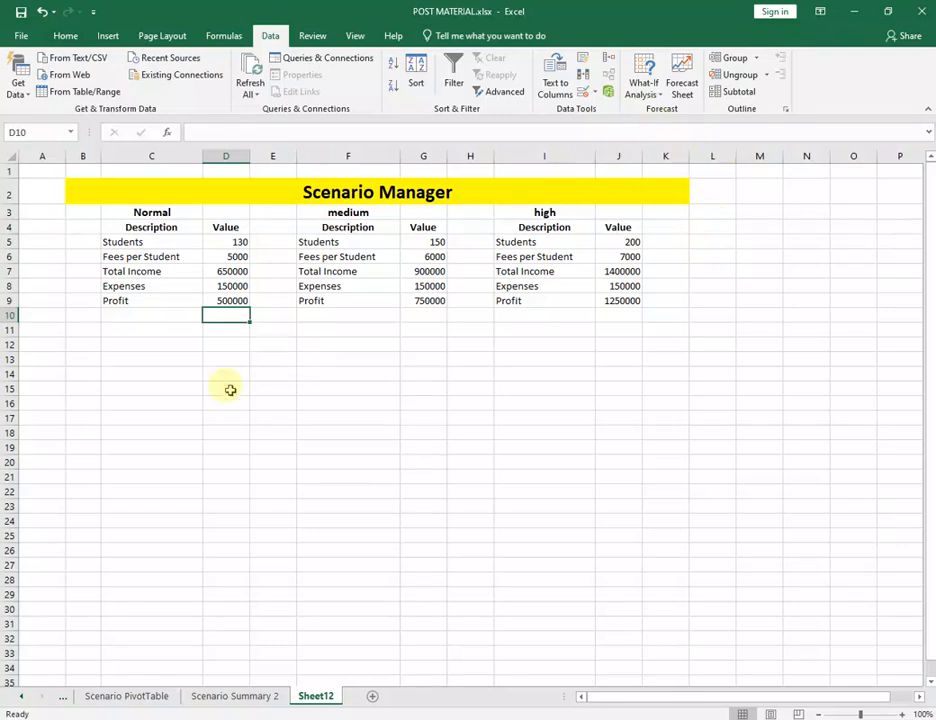
With cell C14 selected, delete the NORMAL CONDITION, MEDIUM CONDITION and HIGH CONDITION scenarios in Scenario Manager.
click(197, 370)
click(652, 85)
click(660, 109)
click(645, 432)
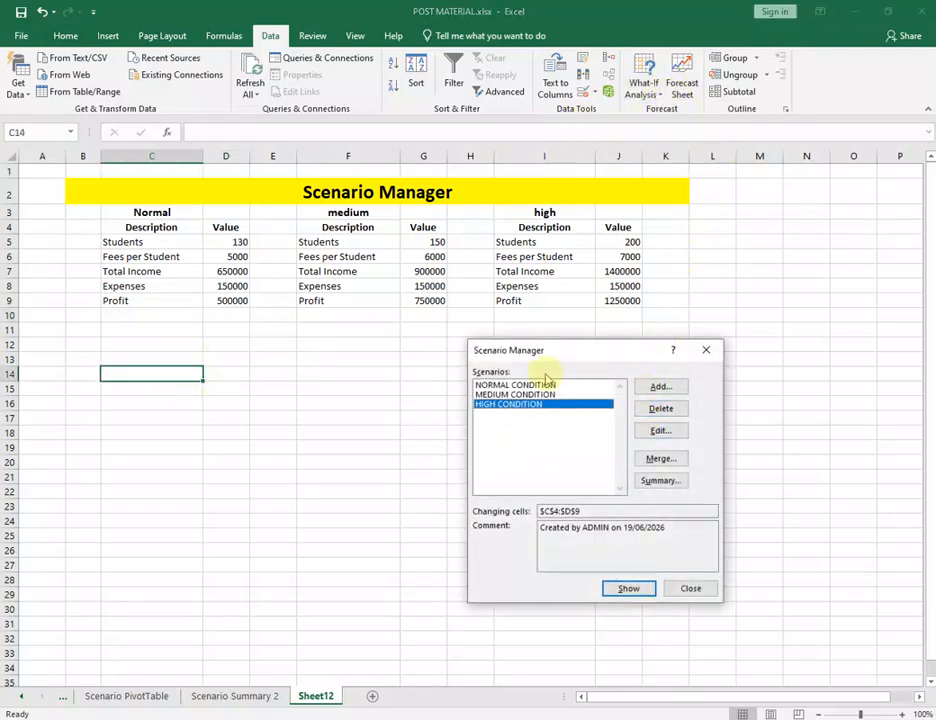
click(600, 385)
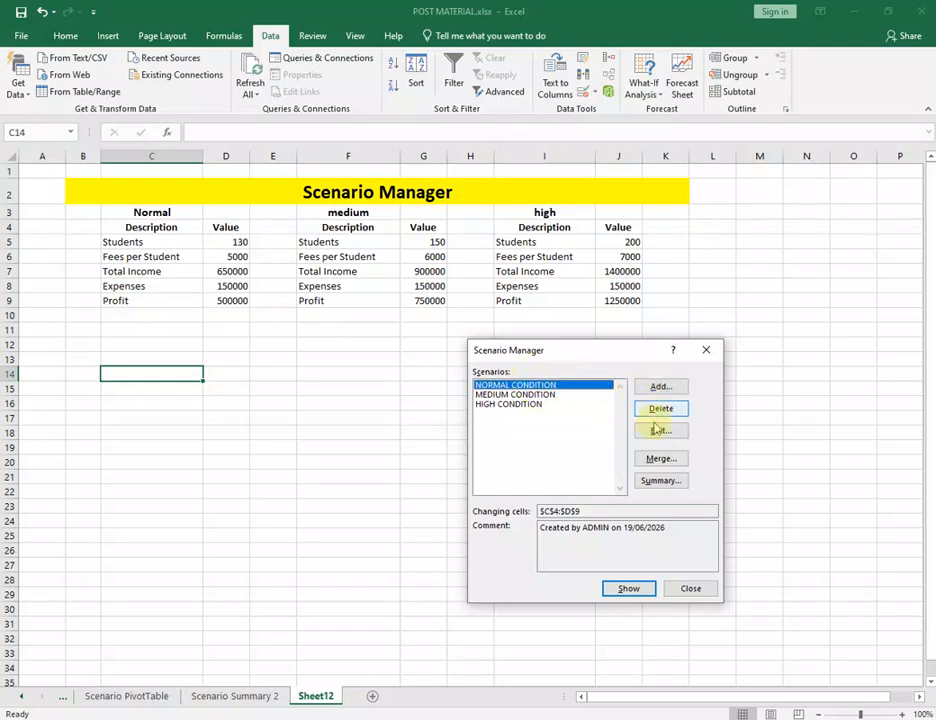
click(558, 405)
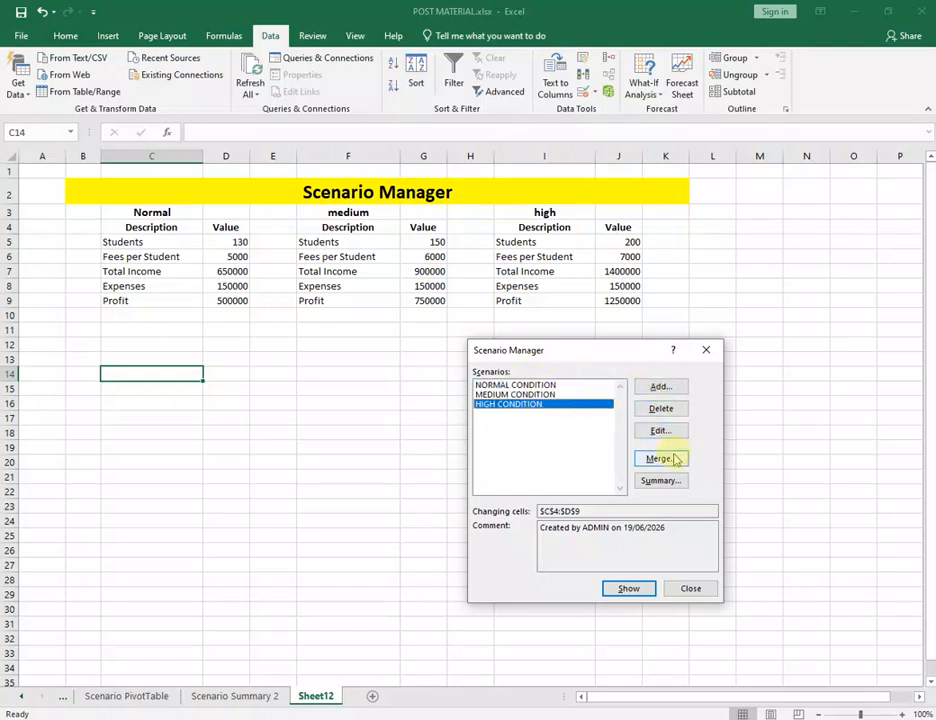
click(664, 410)
click(666, 412)
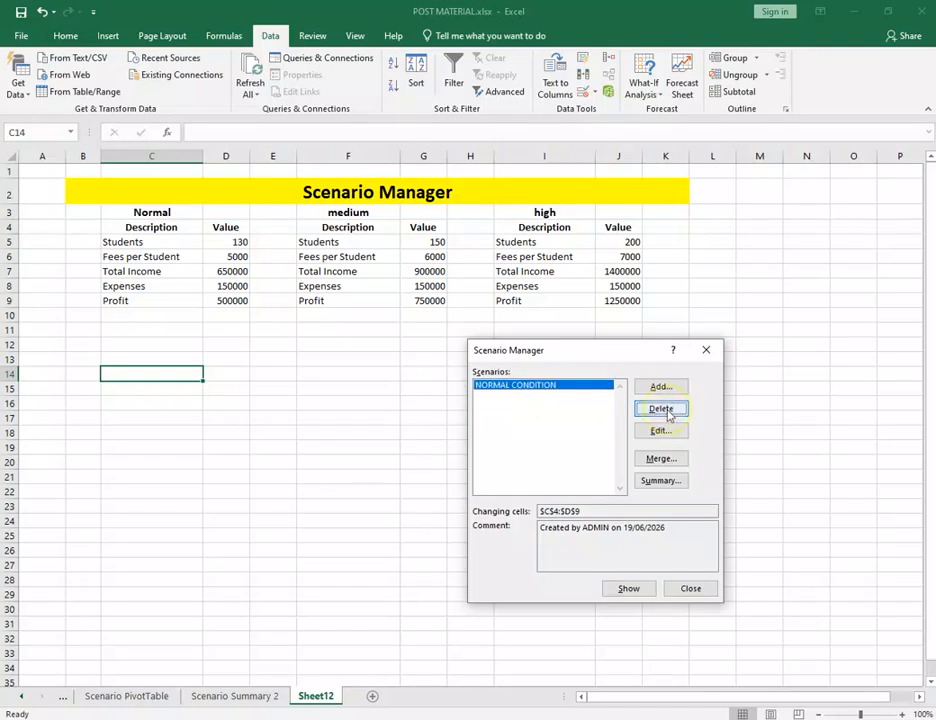
click(661, 409)
Add a scenario named NORMAL with changing cells C4:D9, keep the existing cell values, and continue to another new scenario.
click(660, 386)
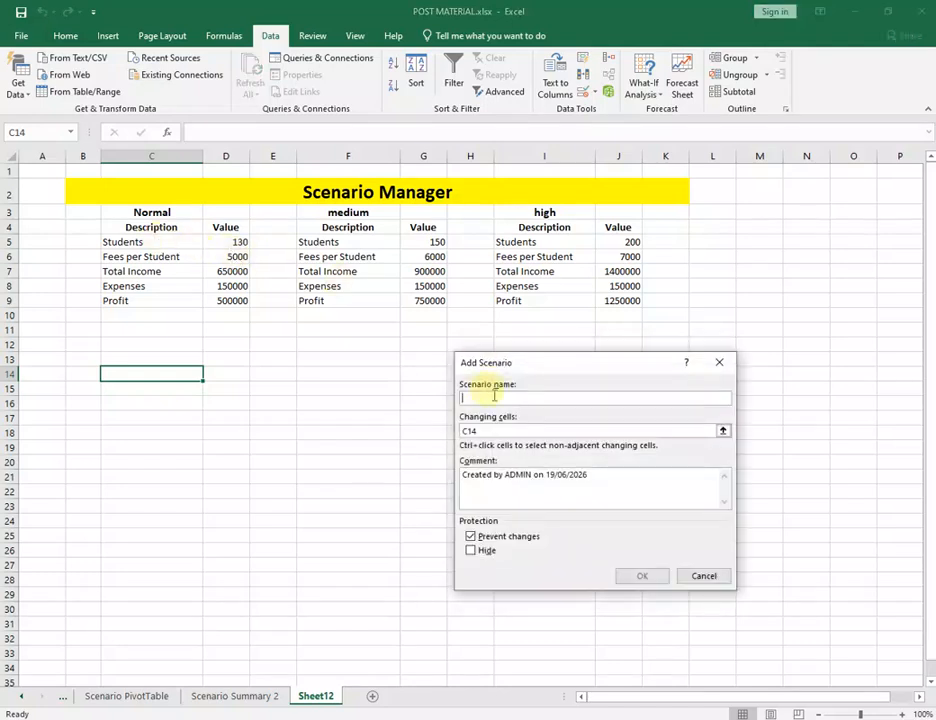
text(NORMAL)
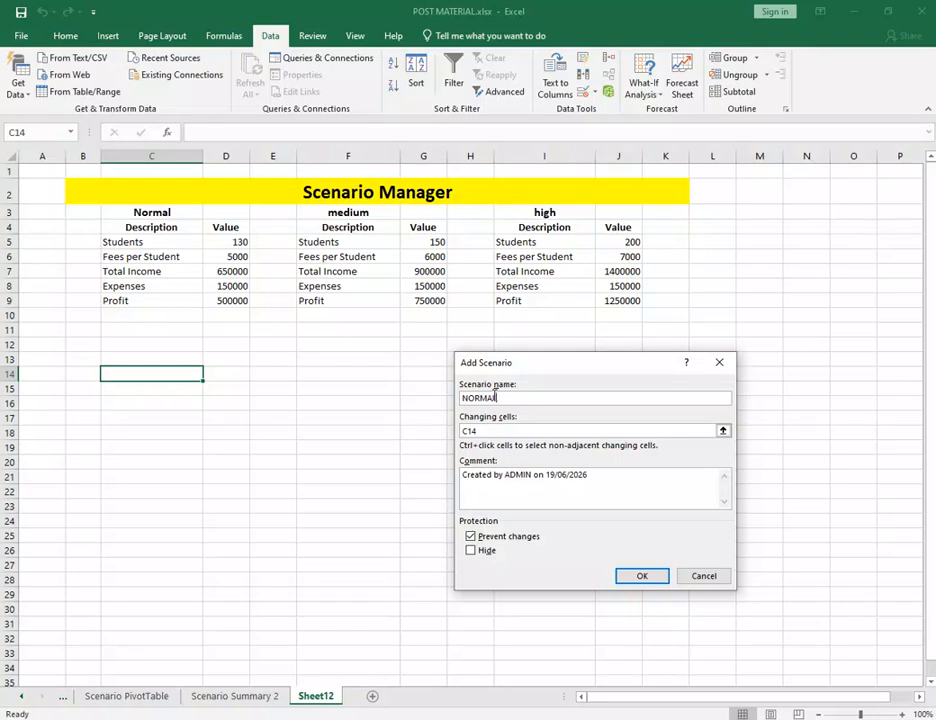
click(520, 430)
drag(155, 228, 225, 300)
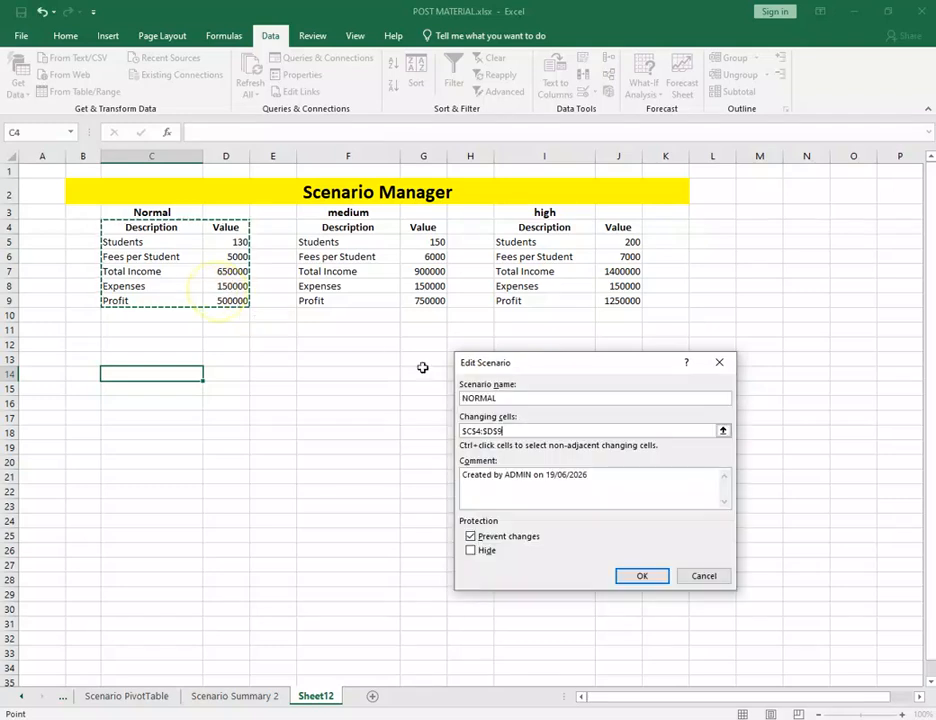
click(642, 577)
click(488, 412)
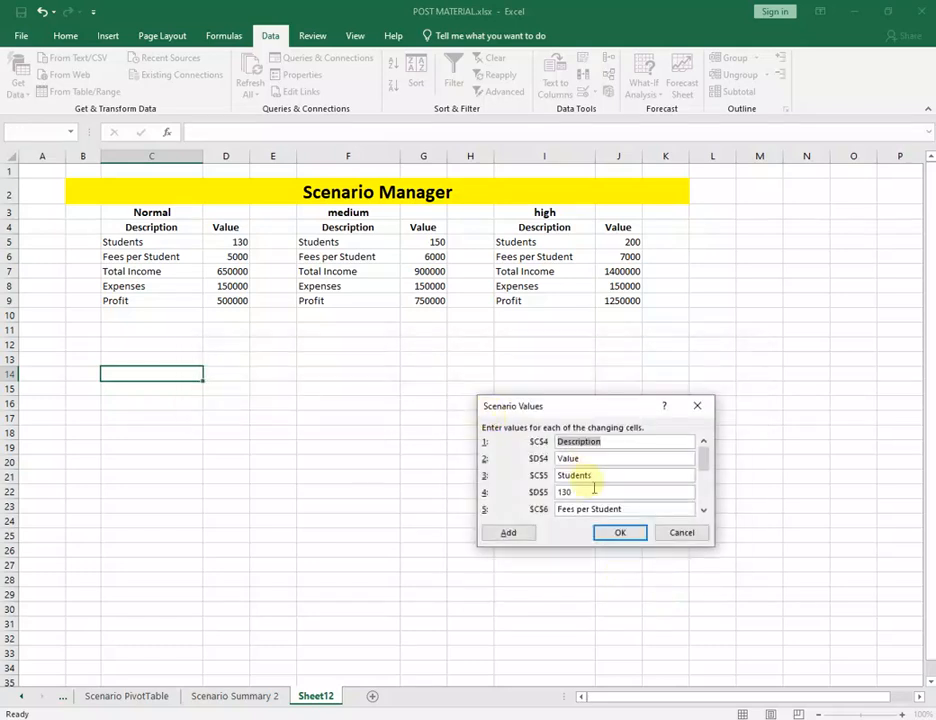
click(526, 533)
Name the new scenario MEDIUM and accept C4:D9 as its changing cells.
text(MEDIUM)
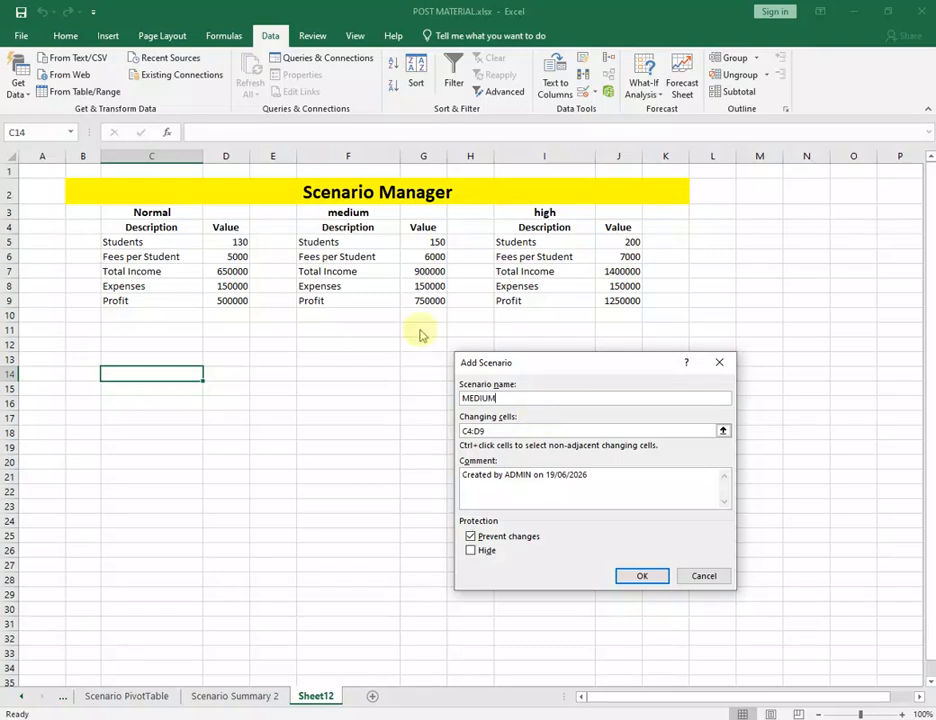
click(642, 576)
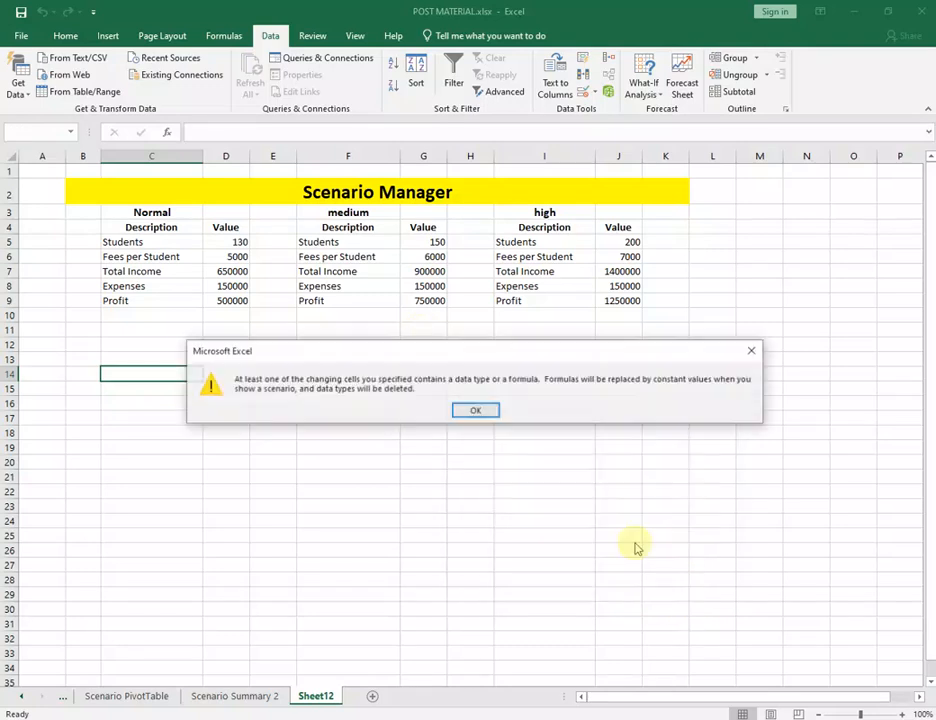
click(478, 412)
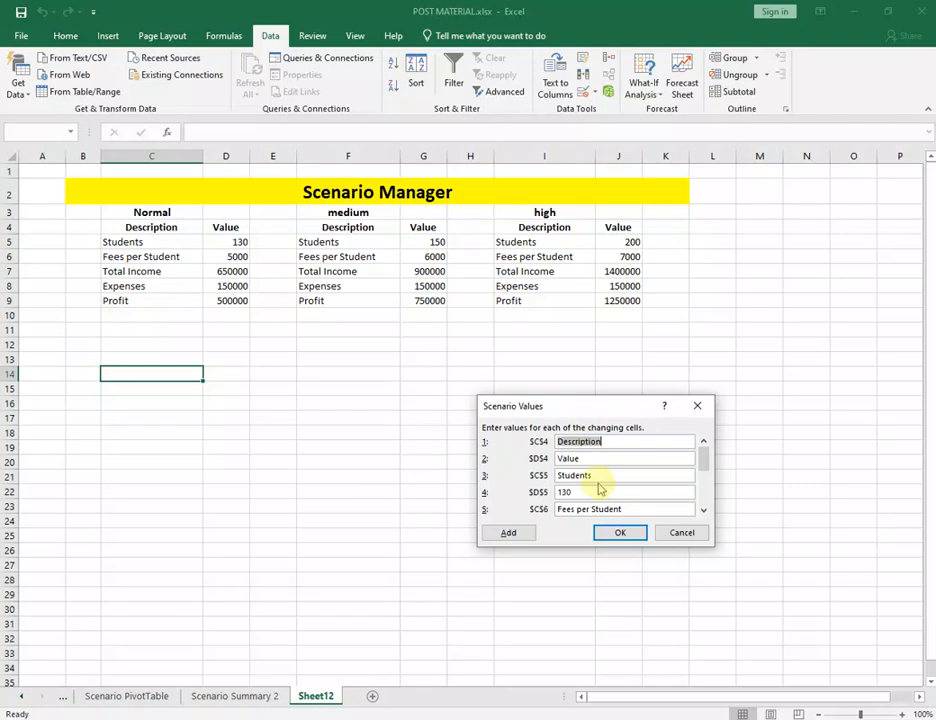
Set the MEDIUM scenario values to 150 for D5 and 6000 for D6, and continue to another new scenario.
key(Tab)
key(Tab)
key(Tab)
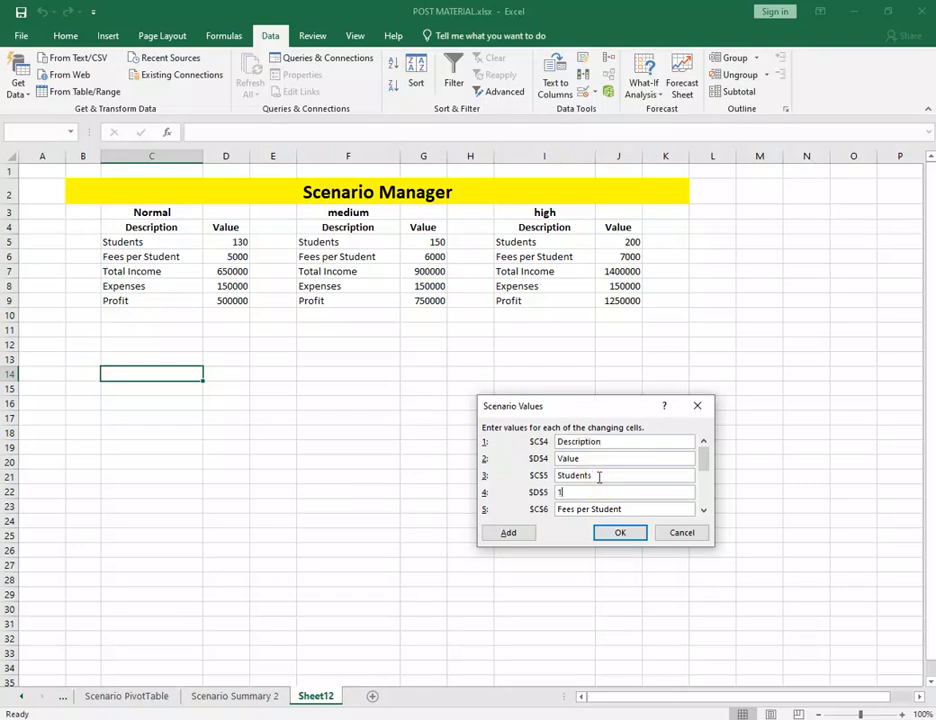
text(150)
key(Tab)
key(Tab)
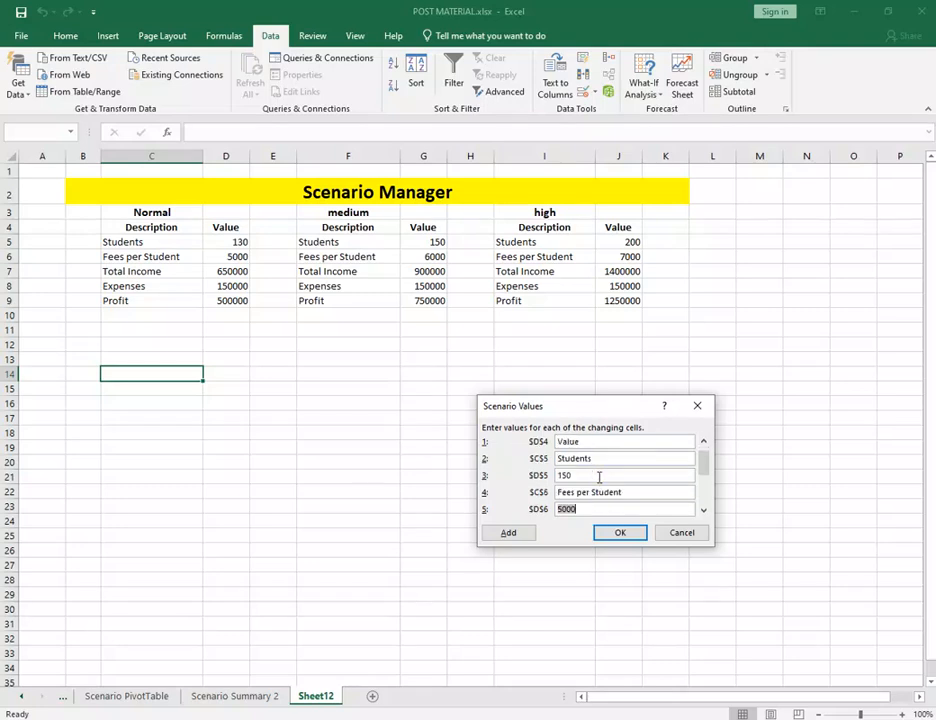
text(6000)
key(Tab)
key(Tab)
key(Tab)
key(Tab)
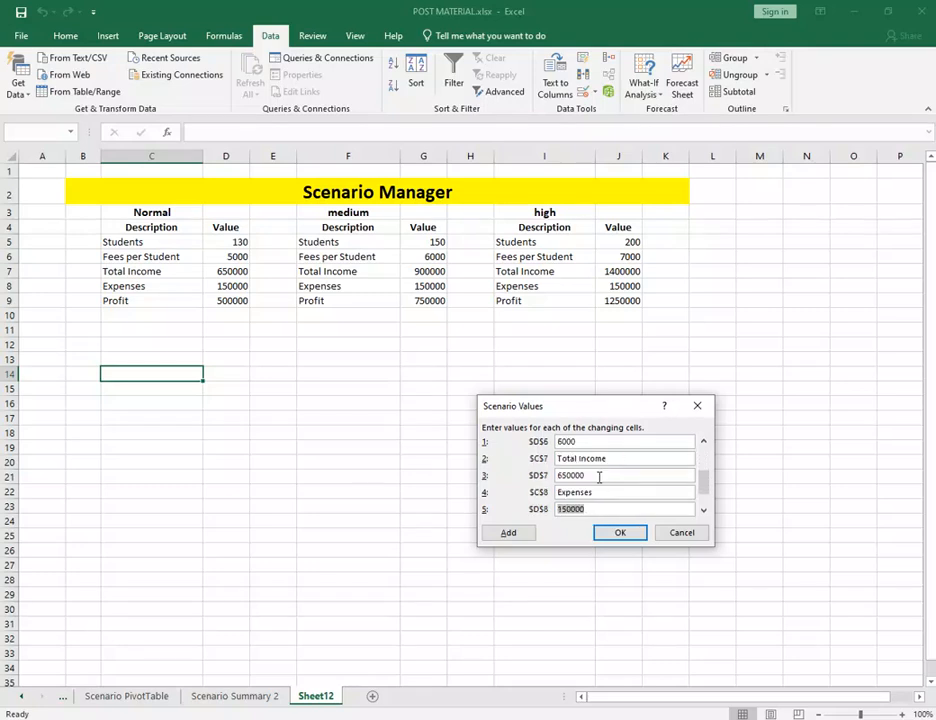
key(Tab)
key(Tab)
key(Tab)
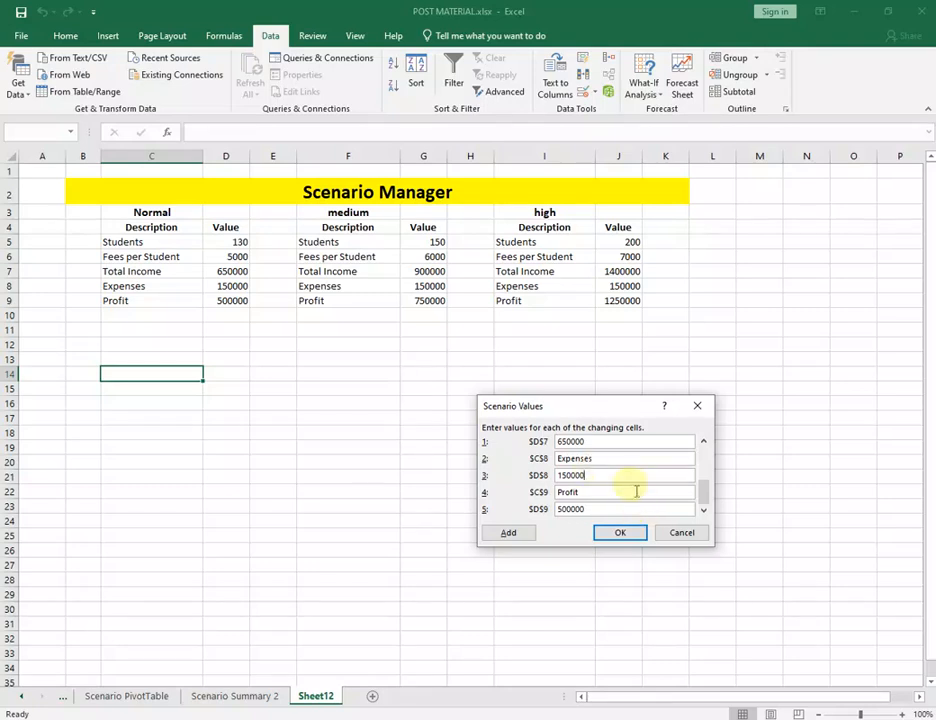
click(510, 532)
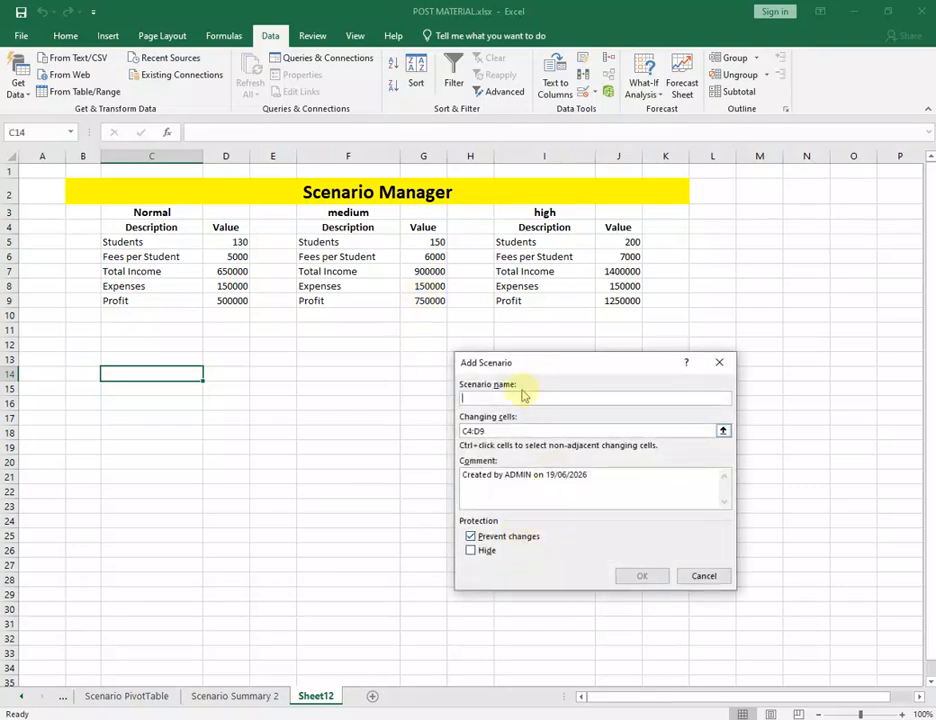
Name the new scenario HIGH and accept C4:D9 as its changing cells.
text(HIGH)
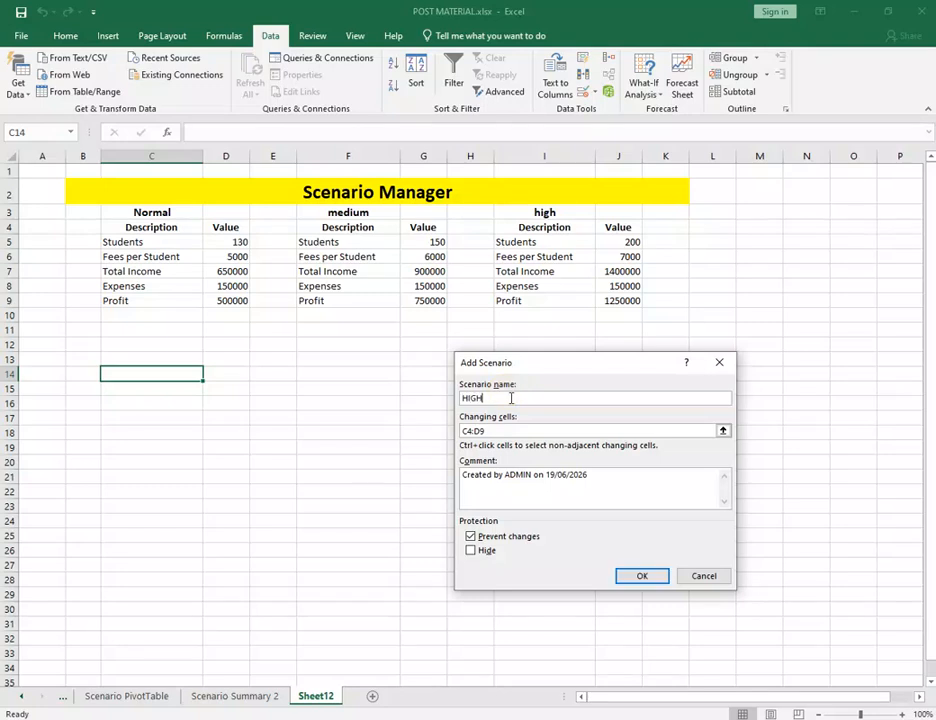
click(642, 575)
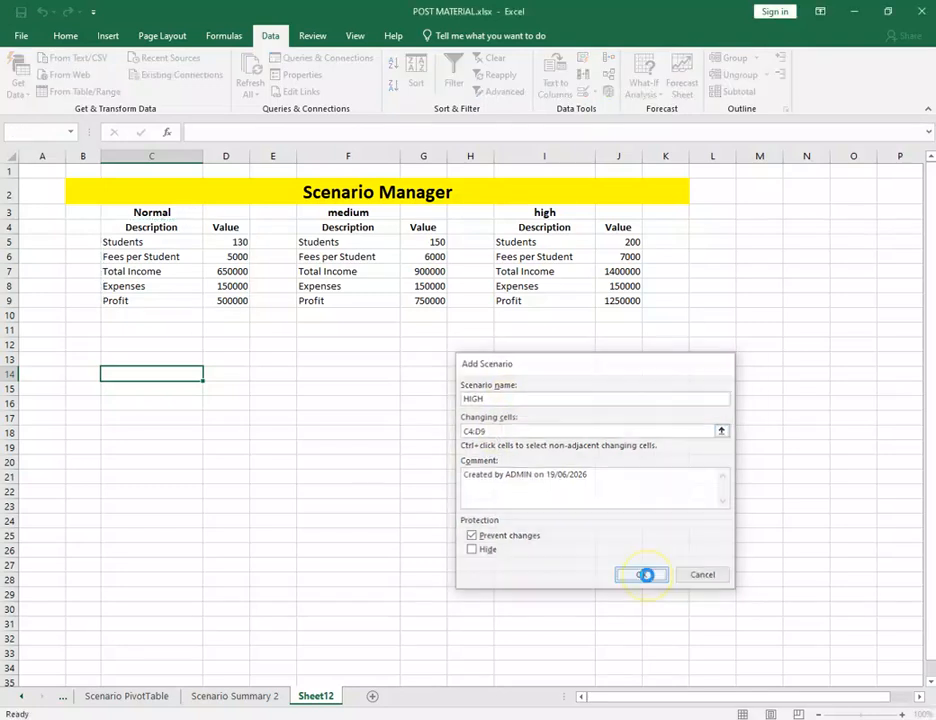
click(491, 416)
Set the HIGH scenario values to 200 for D5 and 7000 for D6, and return to the scenario list.
key(Tab)
key(Tab)
key(Tab)
text(200)
key(Tab)
key(Tab)
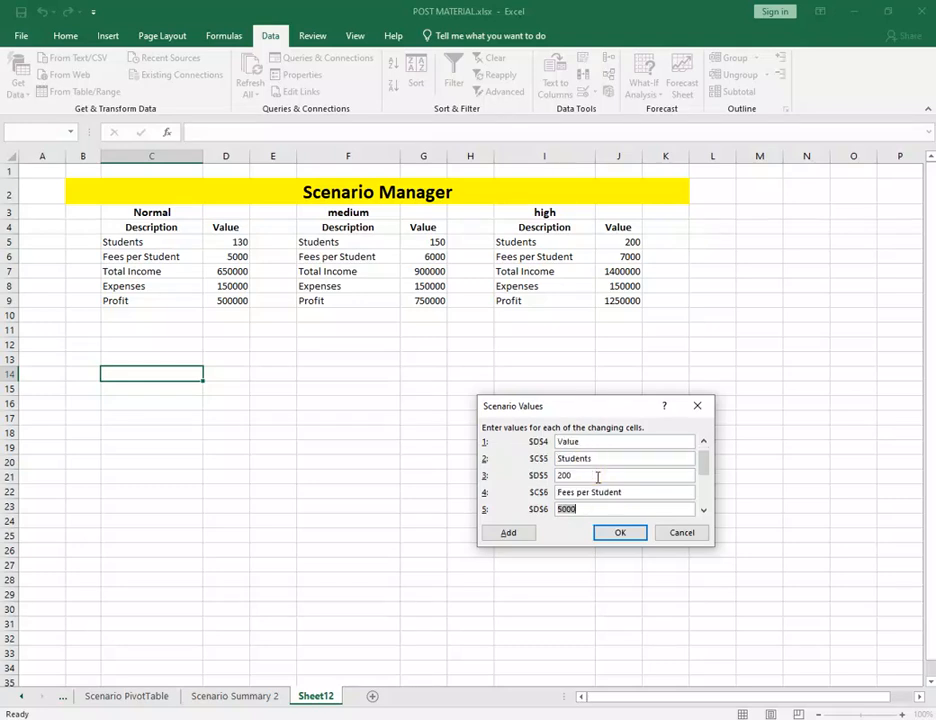
text(7000)
key(Tab)
key(Tab)
key(Tab)
key(Tab)
key(Tab)
click(620, 533)
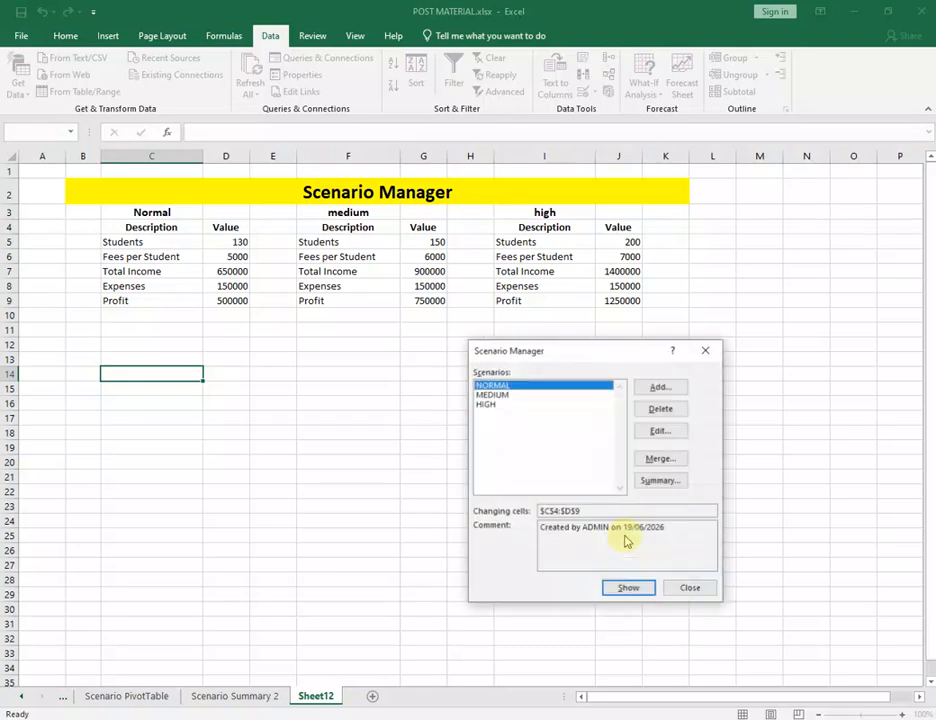
Generate a scenario summary report of the NORMAL, MEDIUM and HIGH scenarios with C14 as the result cell.
click(661, 480)
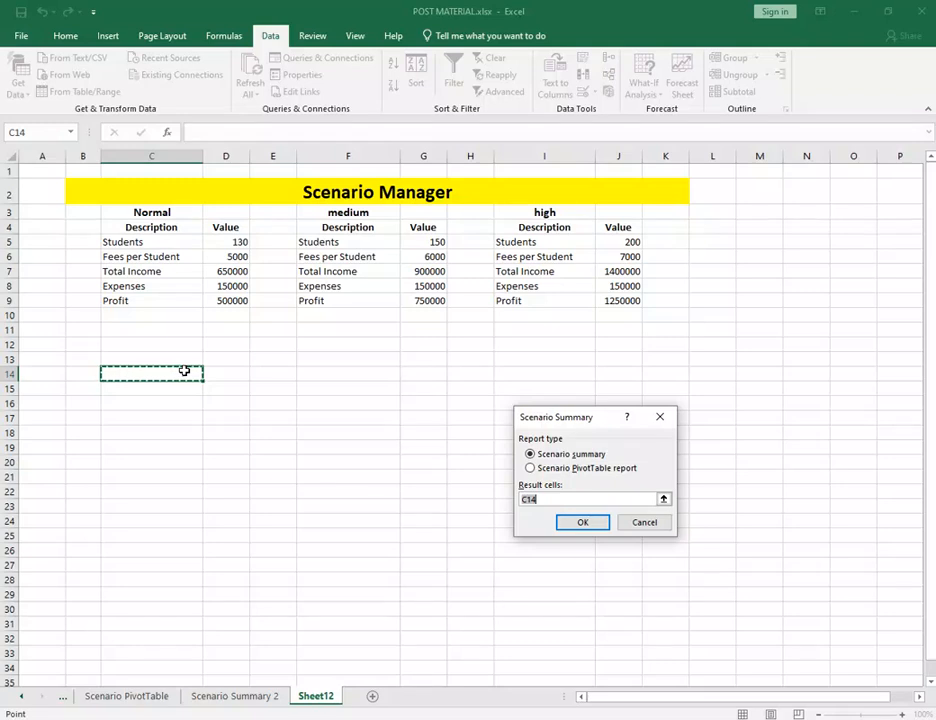
click(590, 521)
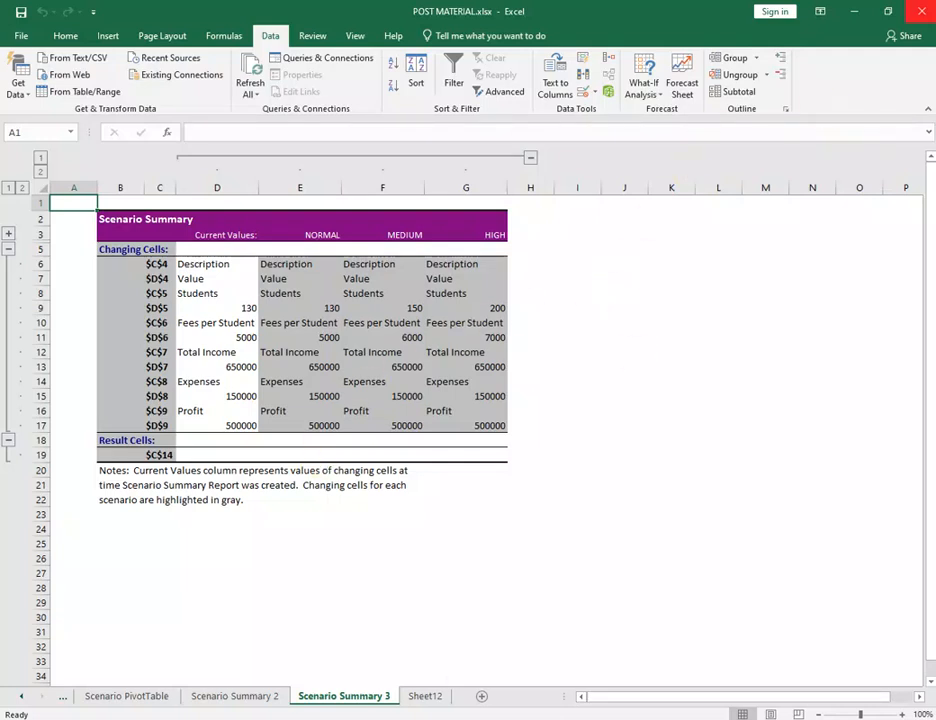
Delete the newly generated Scenario Summary 3 sheet and return to Sheet12.
right_click(368, 695)
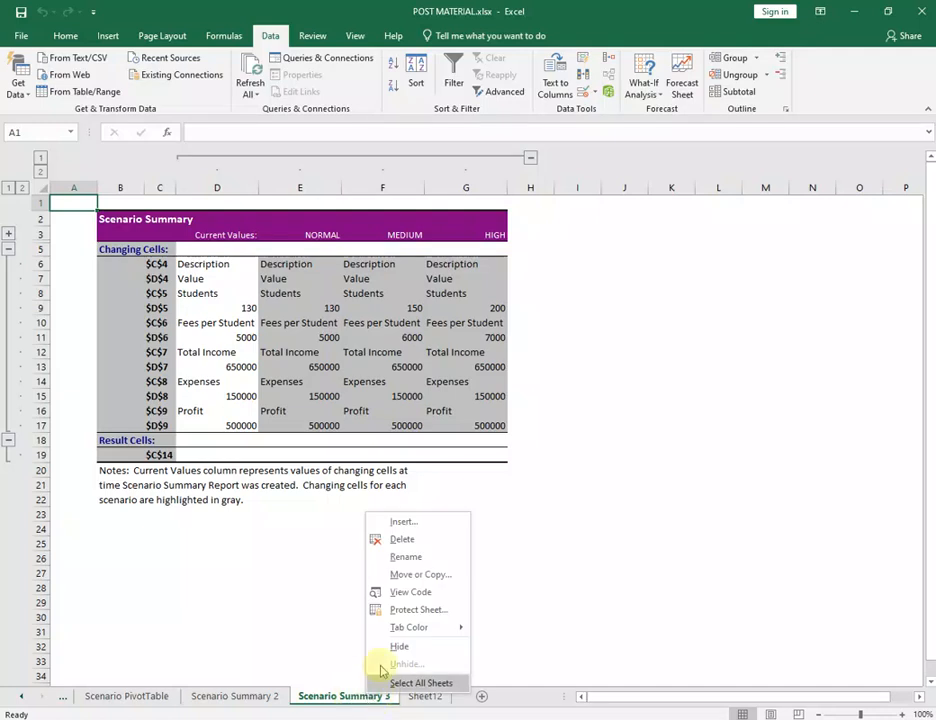
click(404, 540)
click(445, 409)
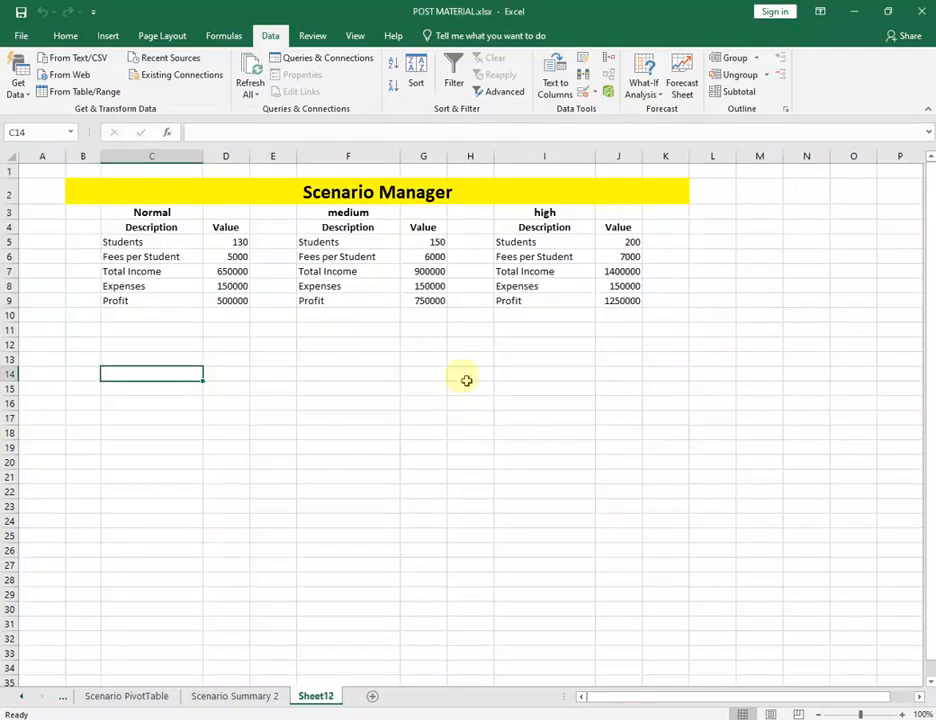
Reopen Scenario Manager and delete the MEDIUM scenario.
click(643, 80)
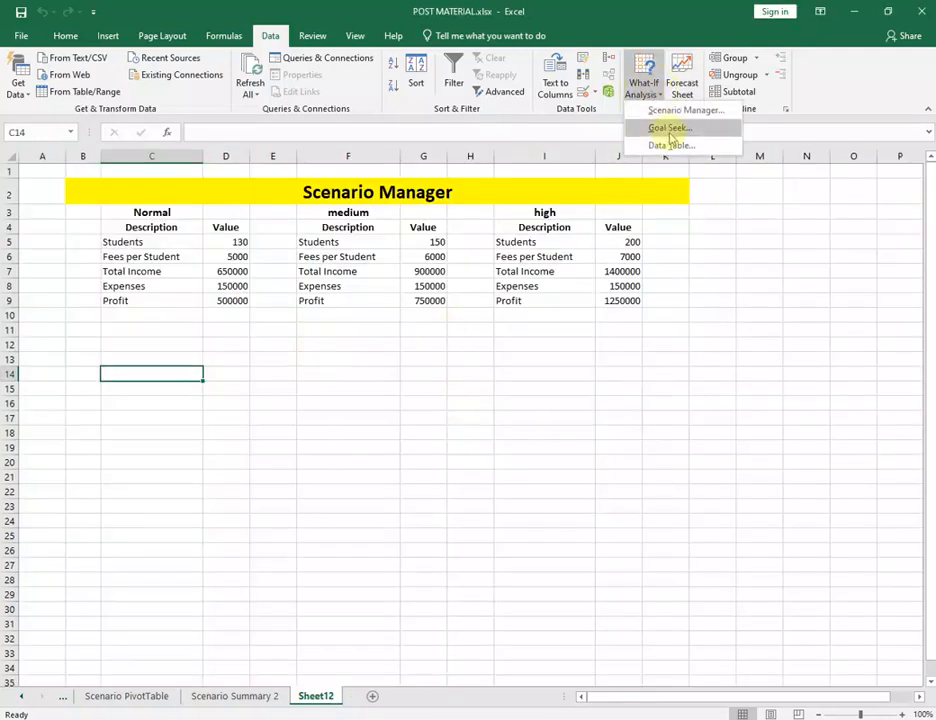
click(672, 114)
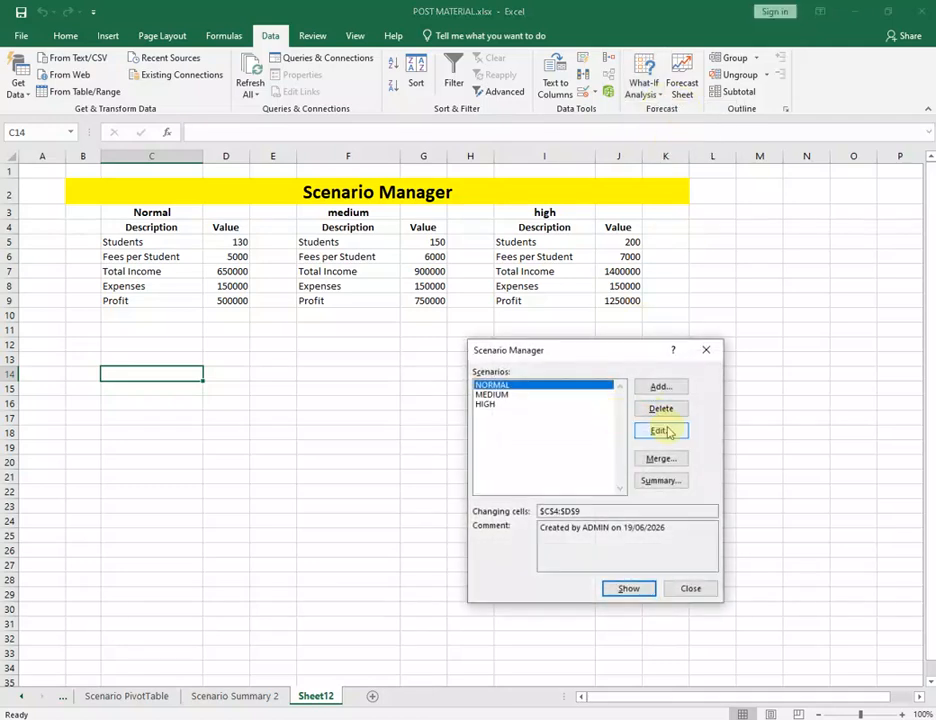
click(532, 396)
click(660, 408)
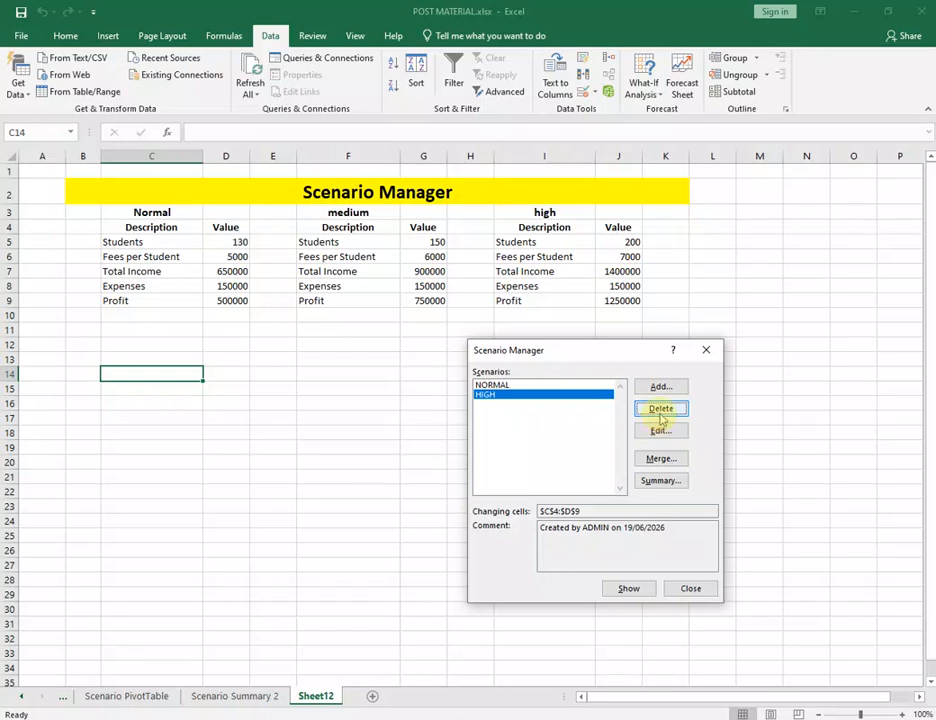
Delete the HIGH scenario and add a new scenario named MEDIUM with changing cells C4:D9.
click(667, 414)
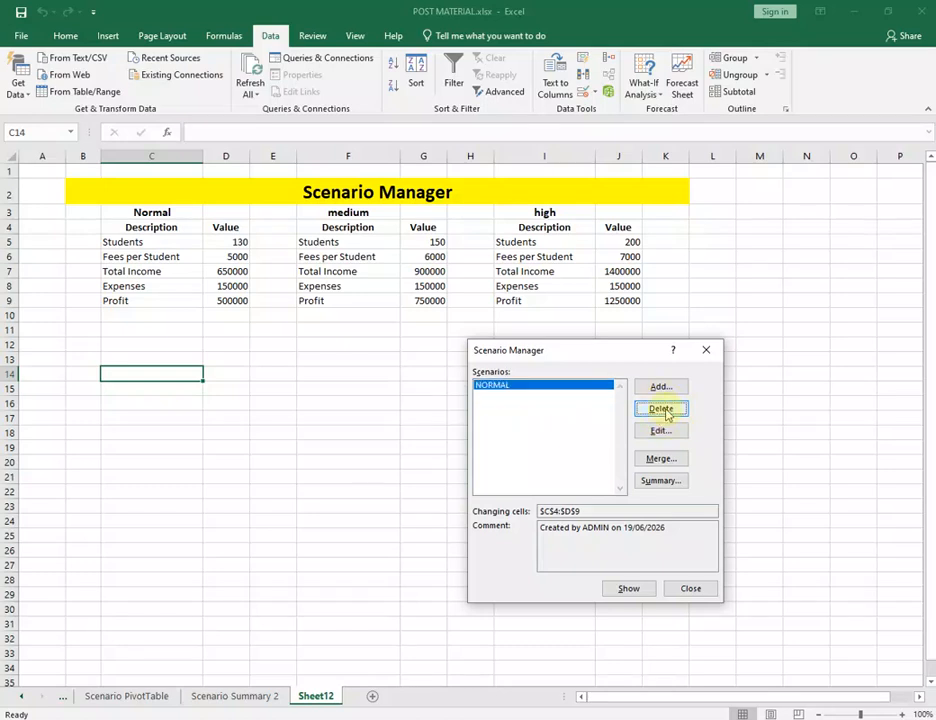
click(658, 386)
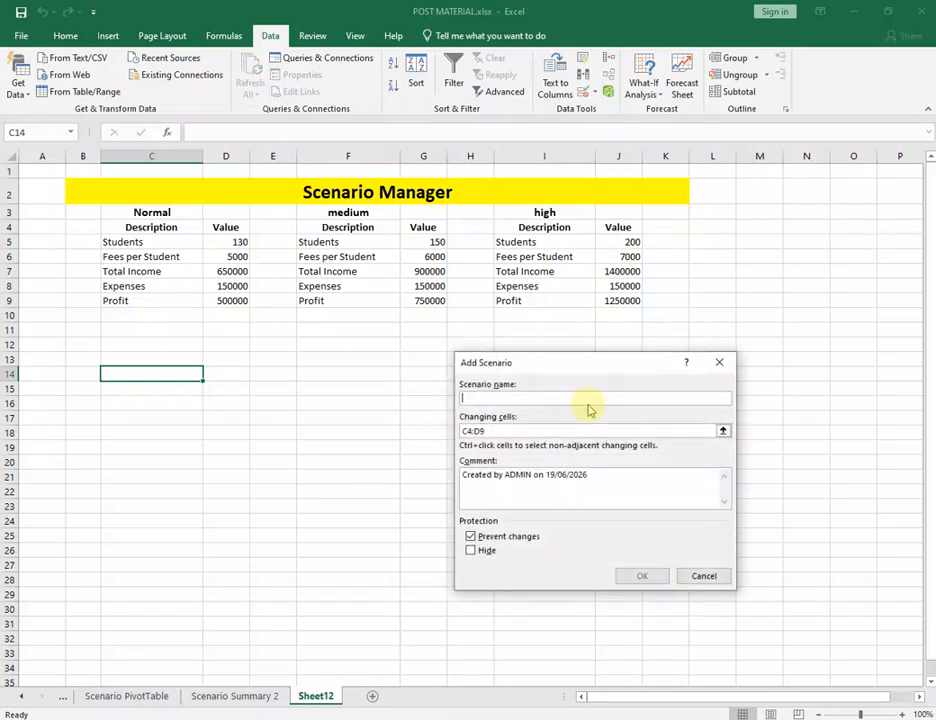
text(MEDIUM)
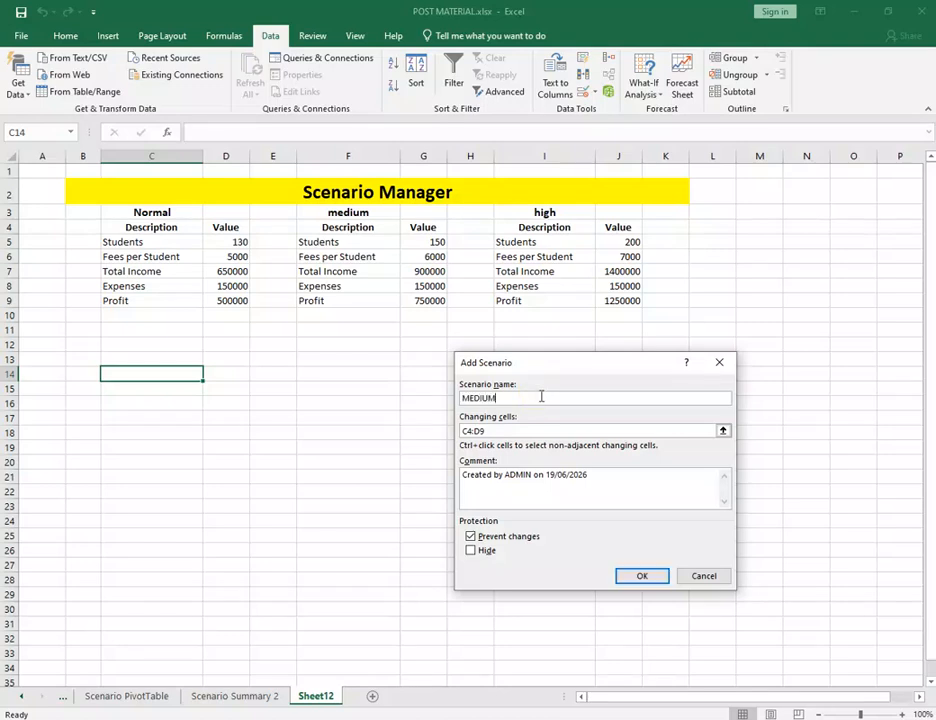
click(631, 575)
Set the MEDIUM scenario values to 150 for D5, 6000 for D6, 900000 for D7 and 75000 for D9.
key(Tab)
key(Tab)
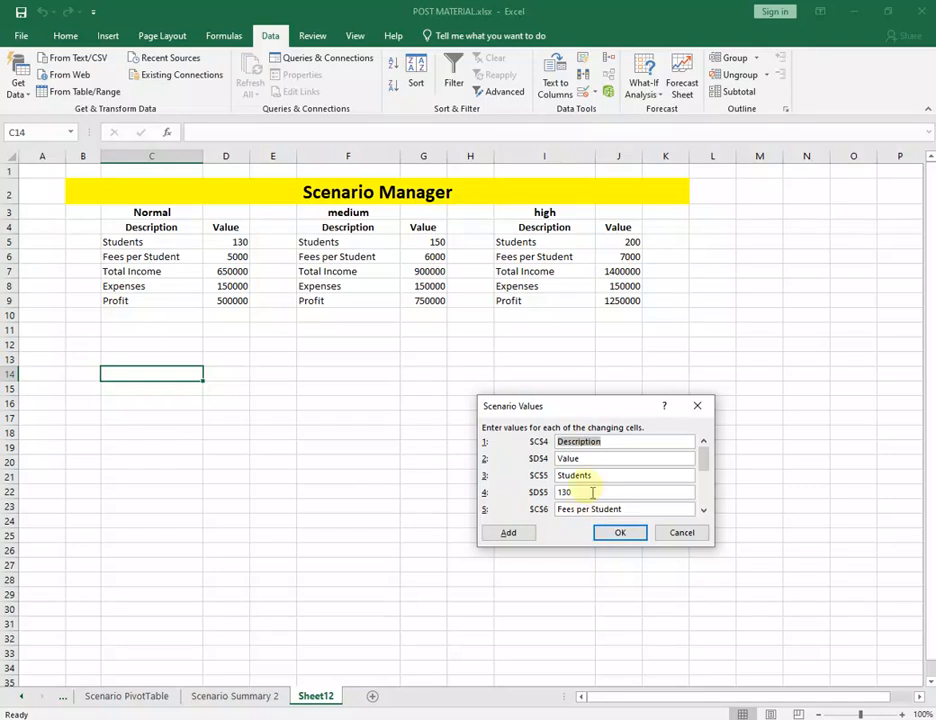
key(Tab)
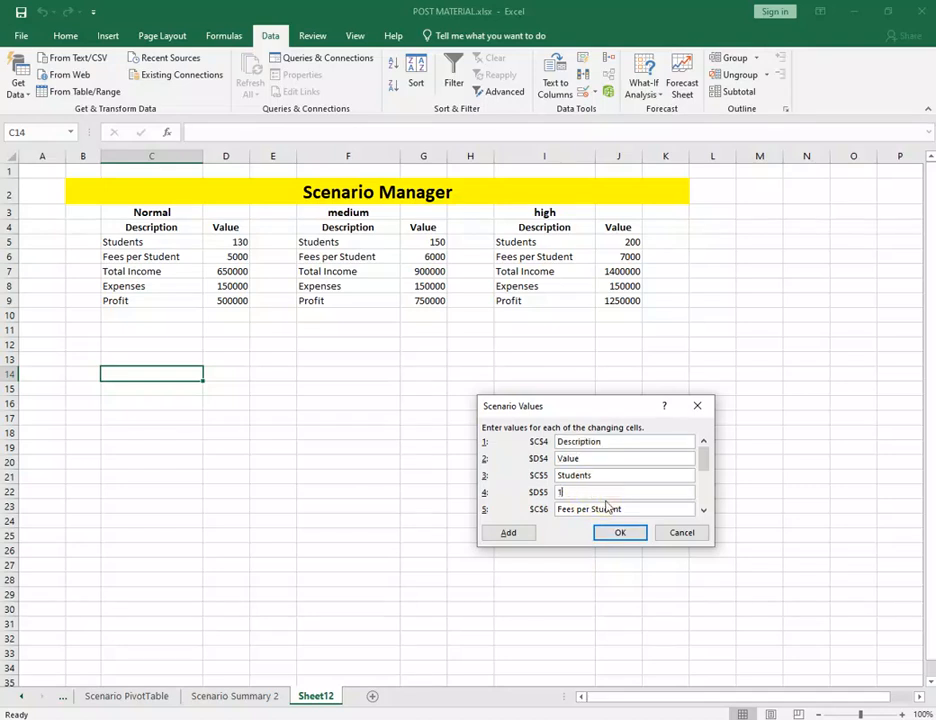
key(Tab)
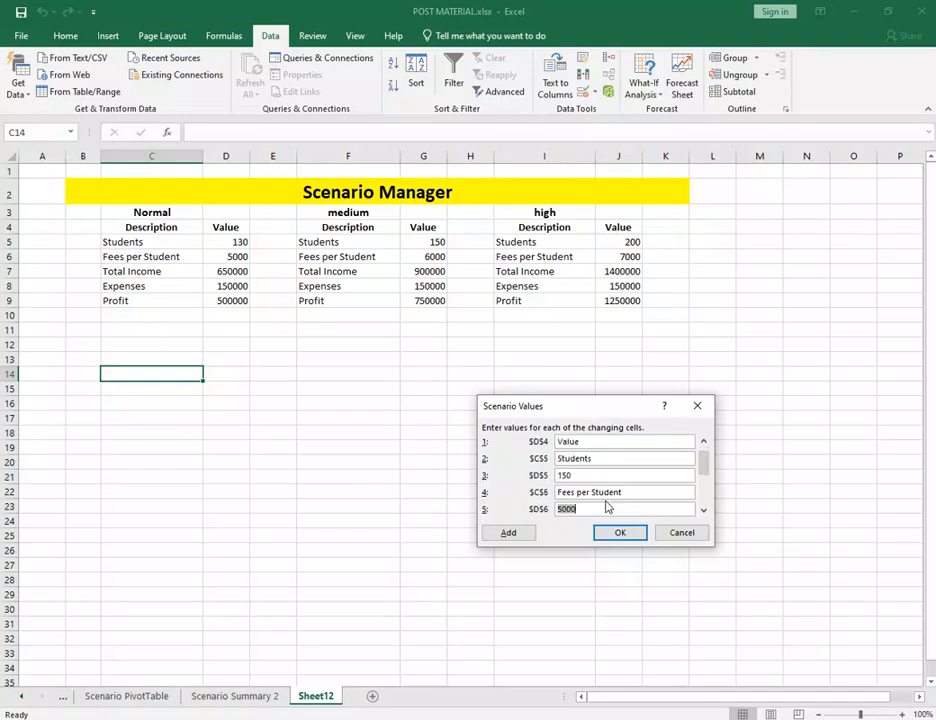
text(6000)
key(Tab)
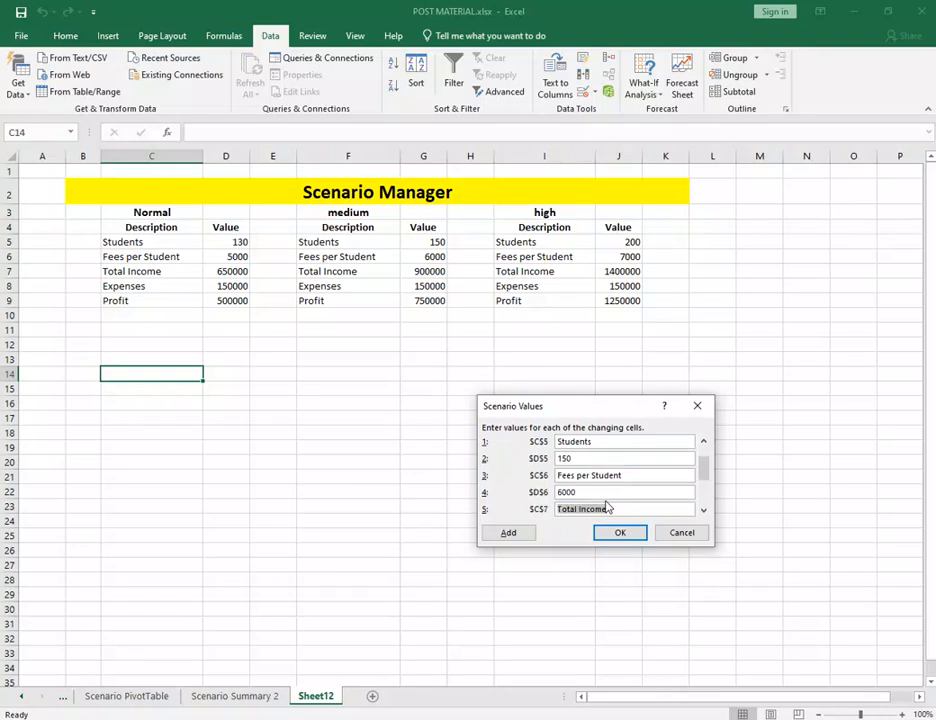
key(Tab)
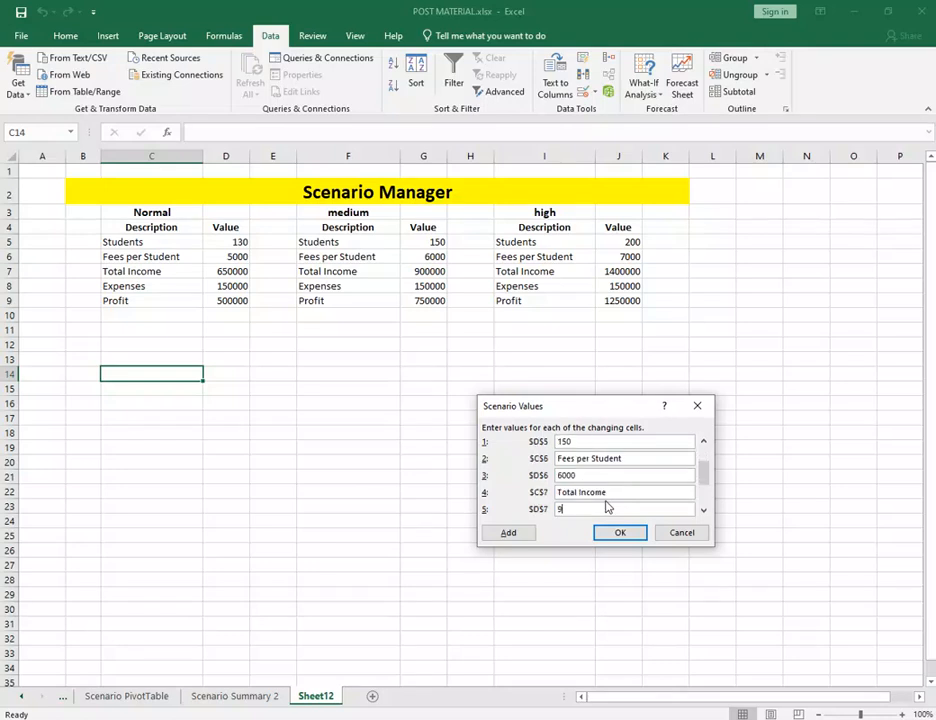
text(900000)
key(Tab)
key(Tab)
key(Tab)
key(Tab)
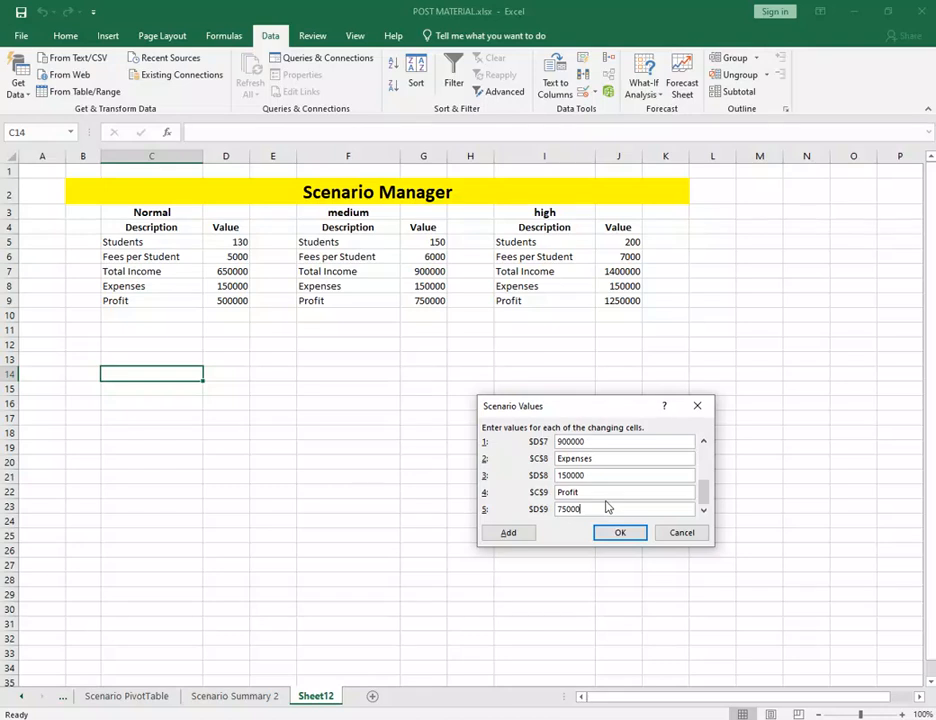
Add another scenario named HIGH with changing cells C4:D9.
click(515, 533)
text(HIGH)
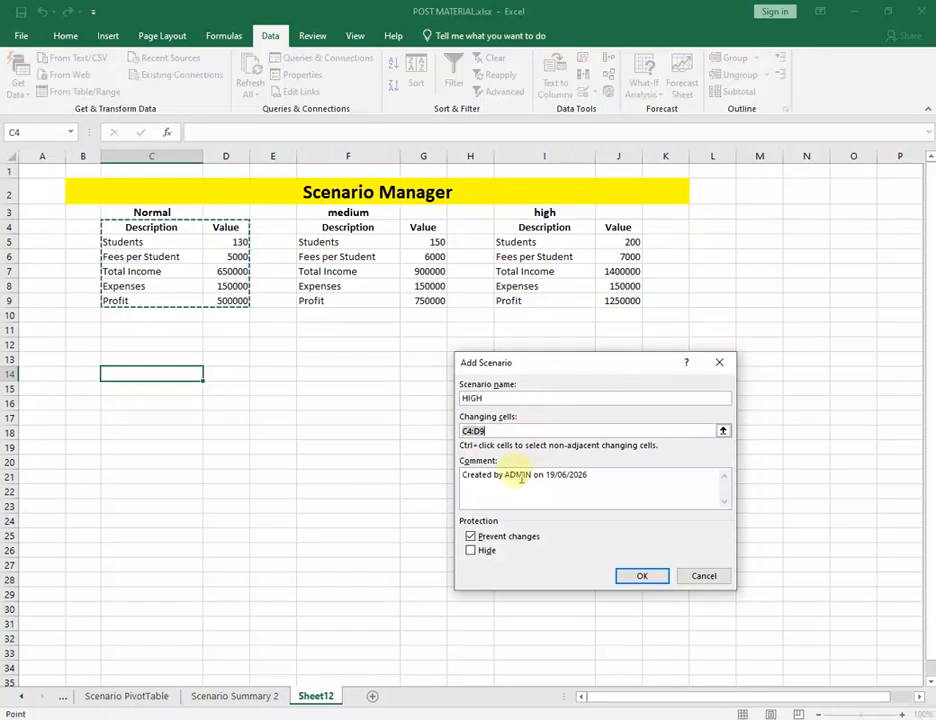
click(638, 575)
Set the HIGH scenario values to 200 for D5 and 7000 for D6.
key(Tab)
key(Tab)
key(Tab)
text(2000)
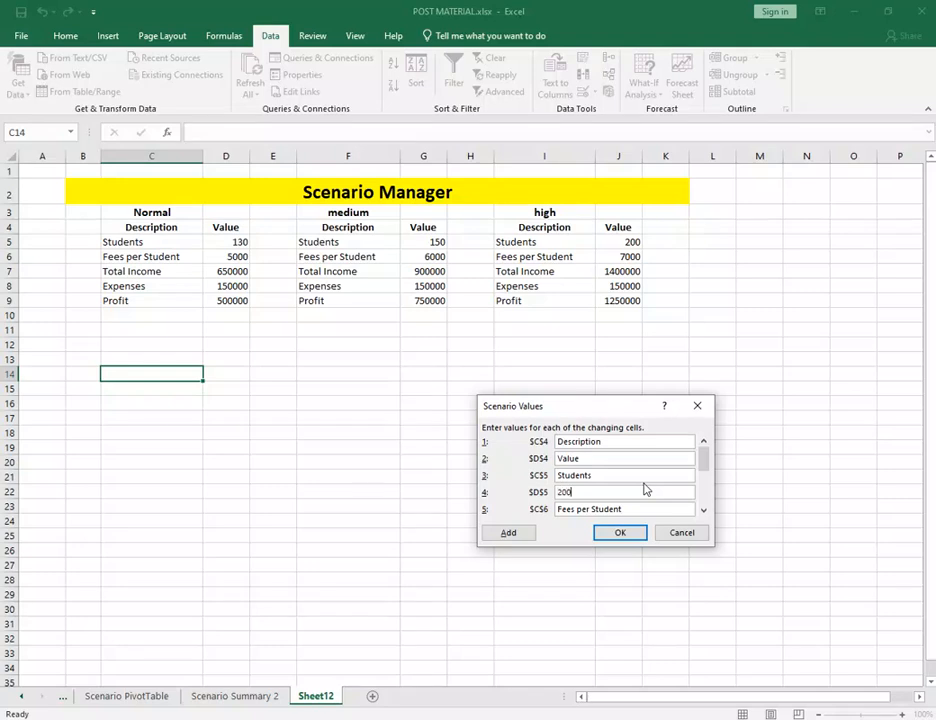
key(Tab)
key(shift+Tab)
text(200)
key(Tab)
key(Tab)
text(7000)
key(Tab)
key(Tab)
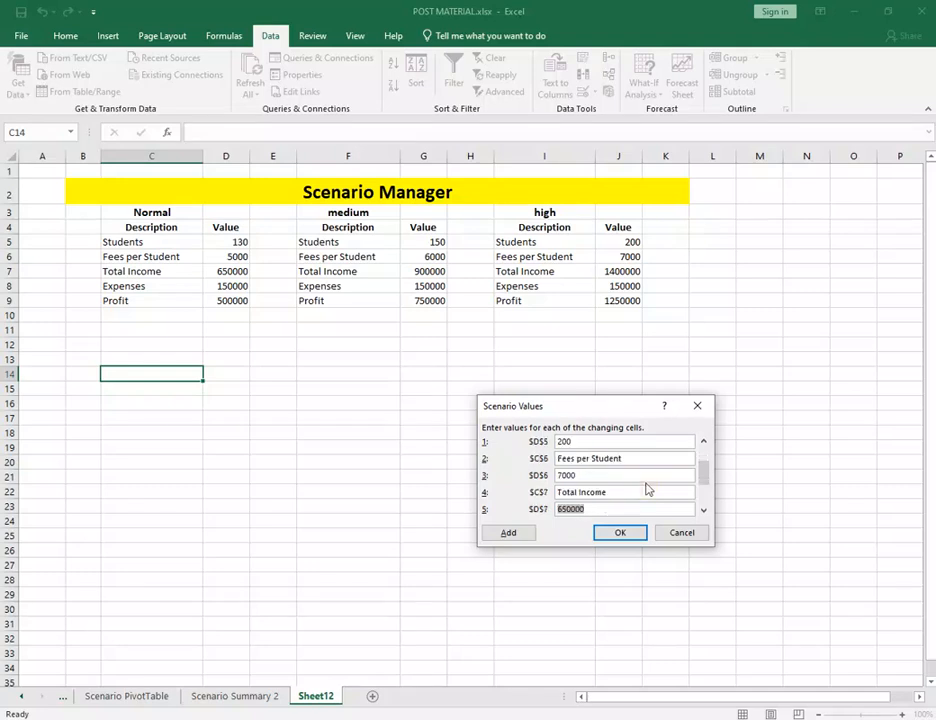
Set the HIGH scenario values to 1400000 for D7 and 1250000 for D9, and return to the scenario list.
text(1400000)
key(Tab)
key(Tab)
key(Tab)
key(Tab)
text(125)
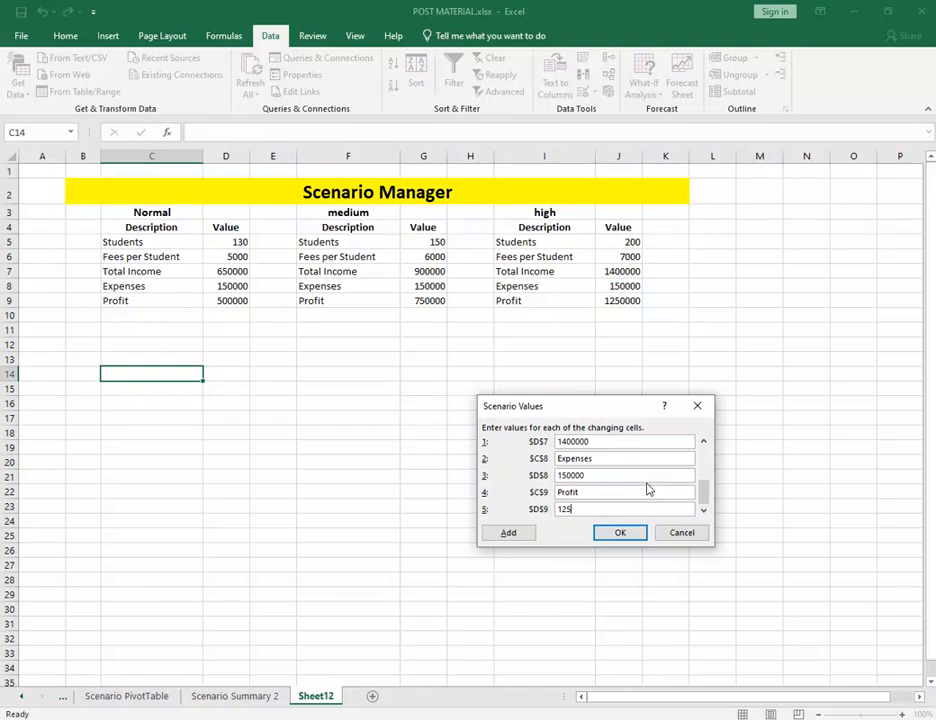
text(0000)
click(509, 535)
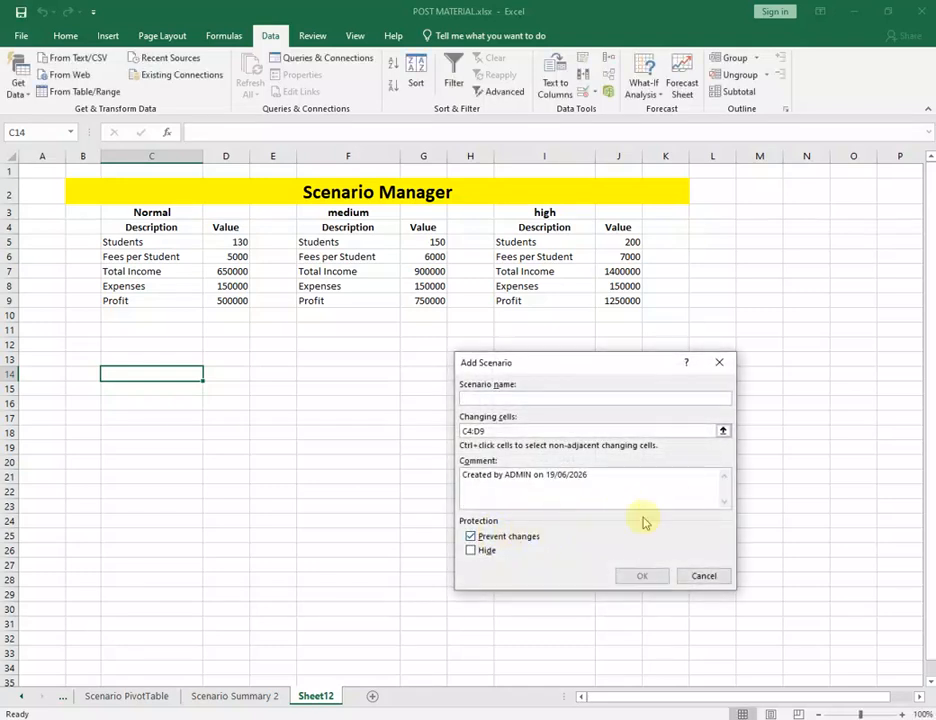
click(697, 520)
Generate a scenario summary report with C14 as the result cell.
click(678, 481)
click(138, 378)
click(582, 522)
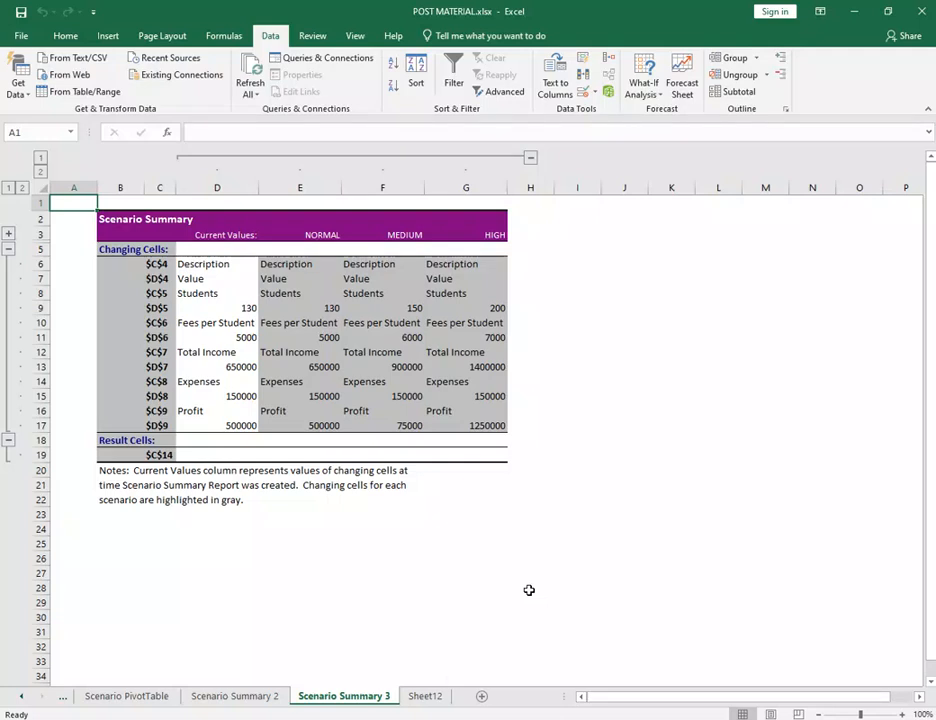
Collapse and re-expand the Result Cells and Changing Cells groups of the scenario summary.
click(376, 395)
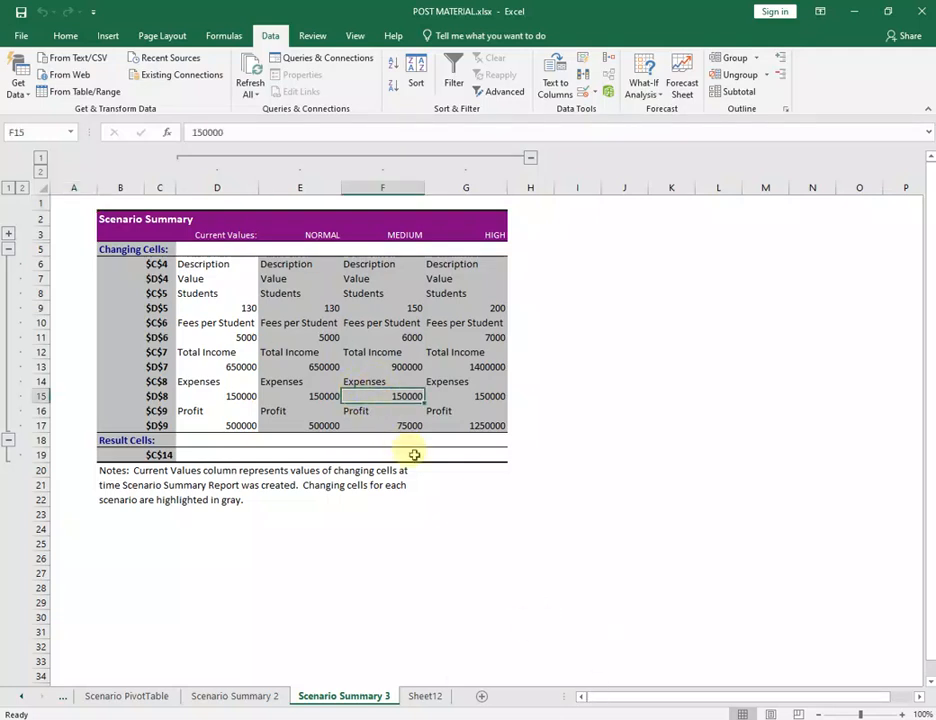
click(8, 440)
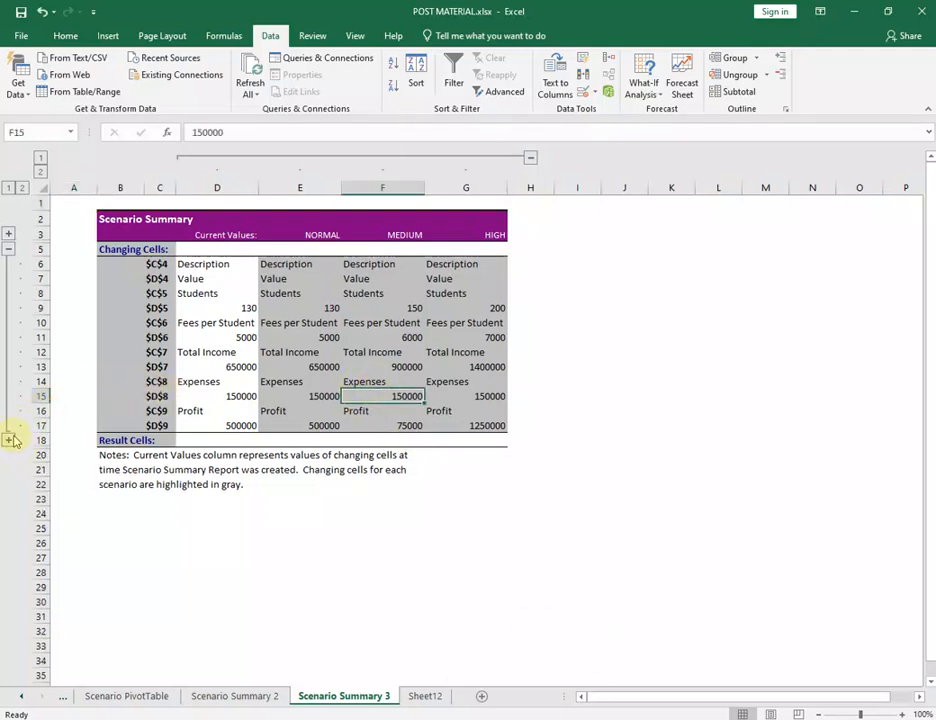
click(8, 440)
click(8, 440)
click(8, 440)
click(8, 247)
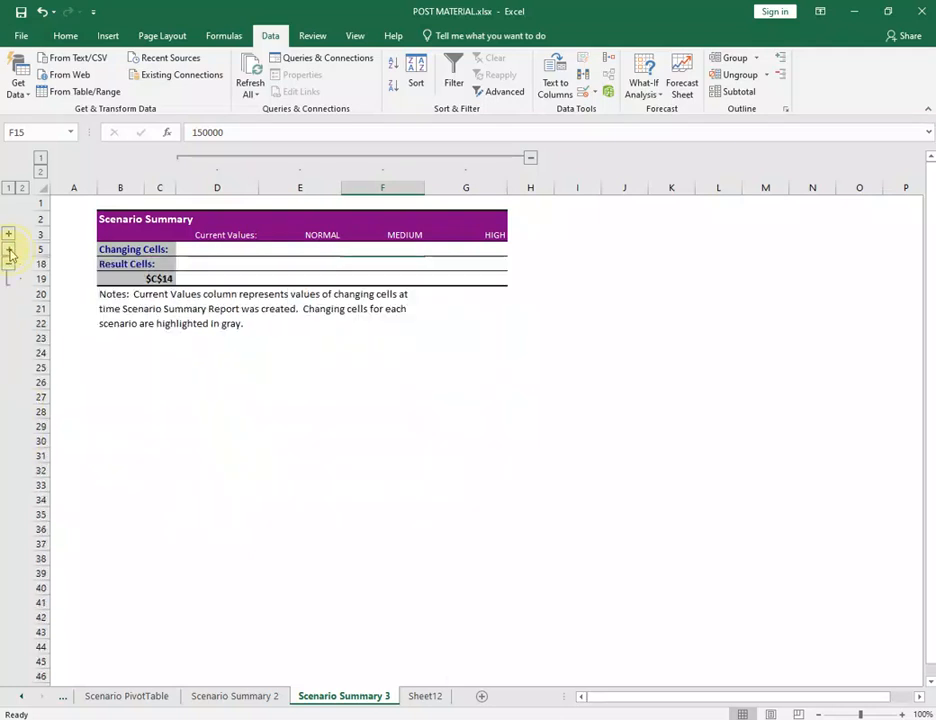
click(8, 247)
Expand the comment row beneath the scenario names in the summary report.
click(8, 235)
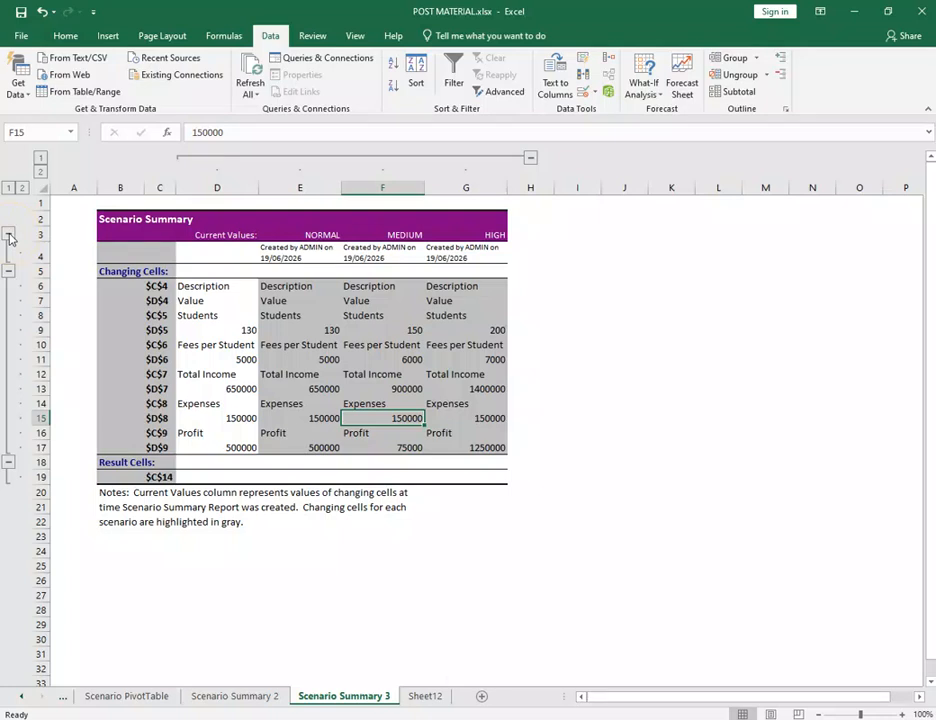
click(8, 235)
click(8, 235)
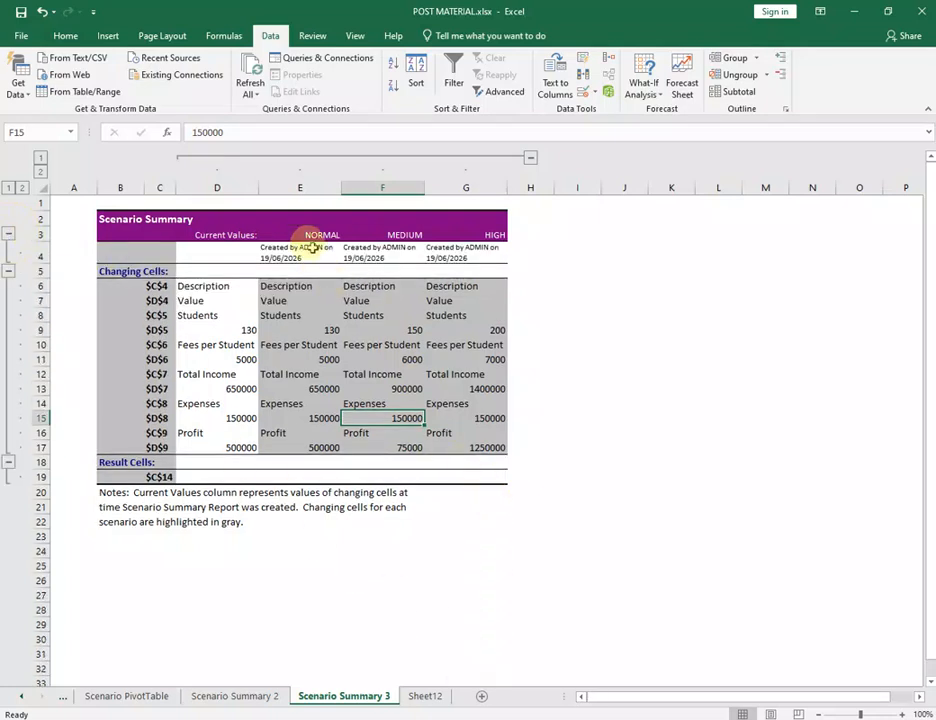
Examine the NORMAL column, the MEDIUM student count and the HIGH profit in the scenario summary.
click(301, 187)
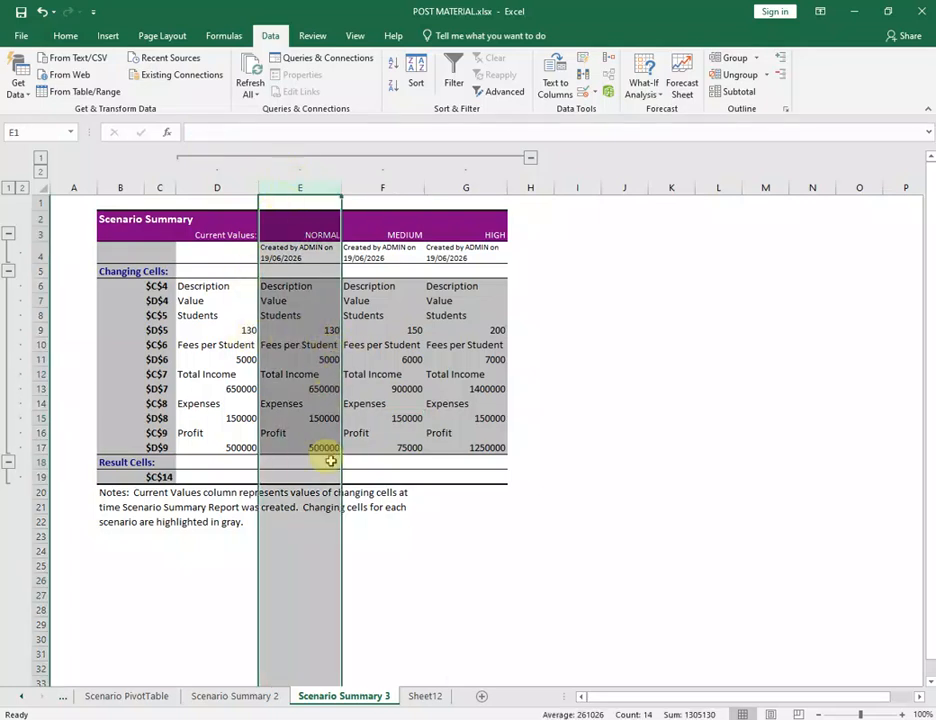
click(395, 330)
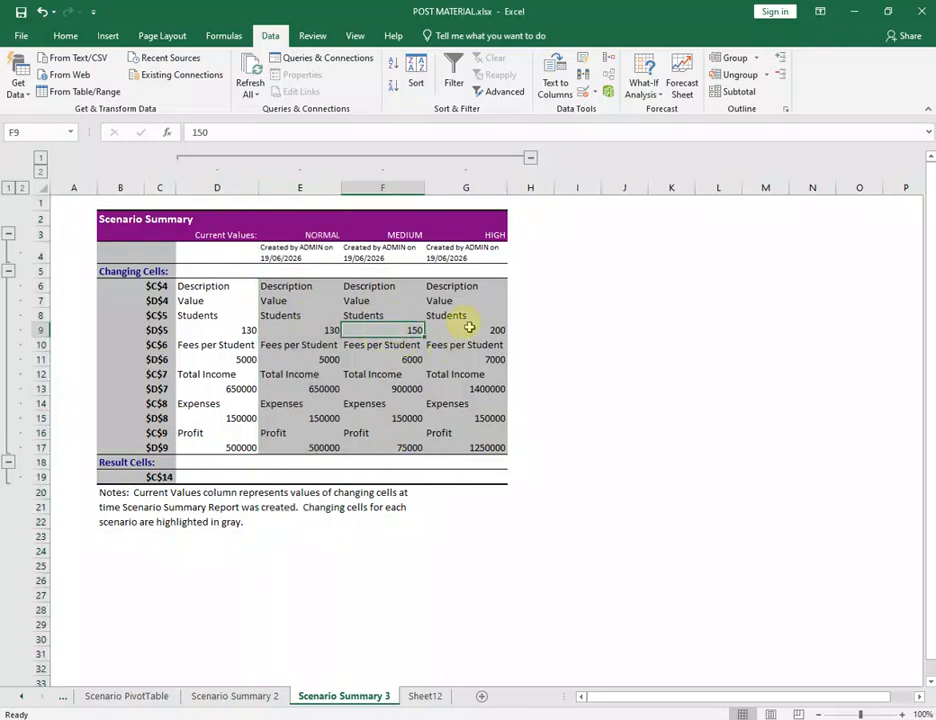
click(489, 447)
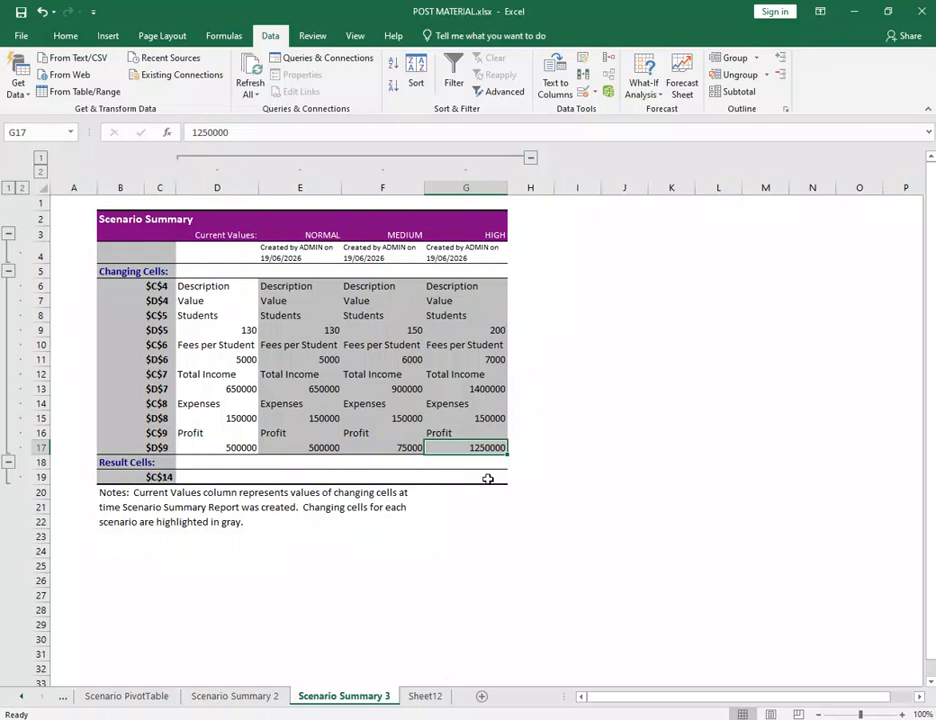
Refresh all workbook data from Sheet12 and again from the Scenario Summary 3 sheet.
click(428, 697)
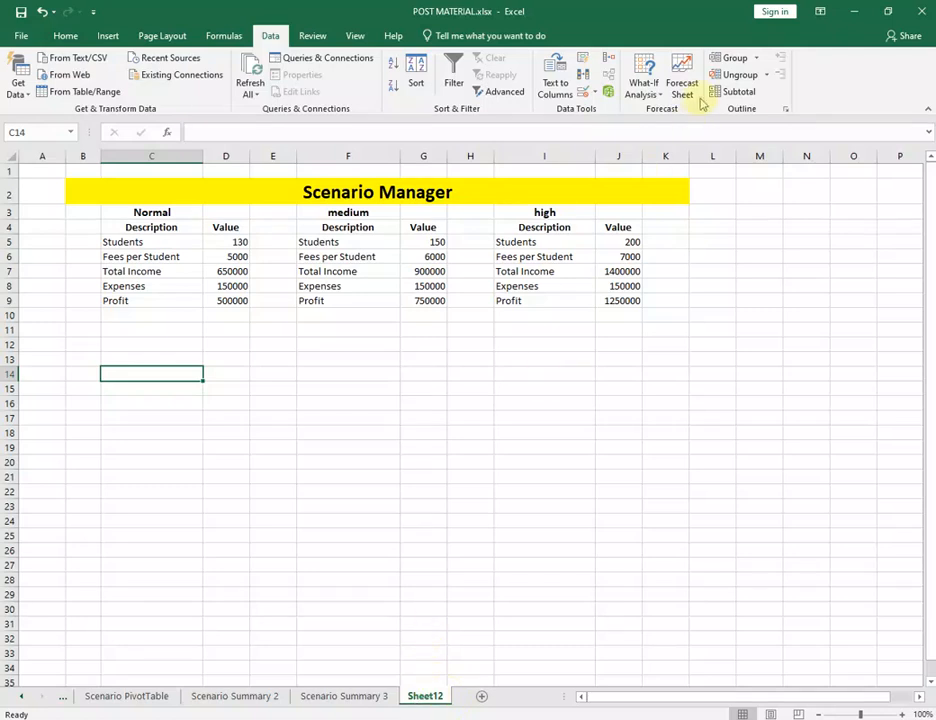
click(648, 93)
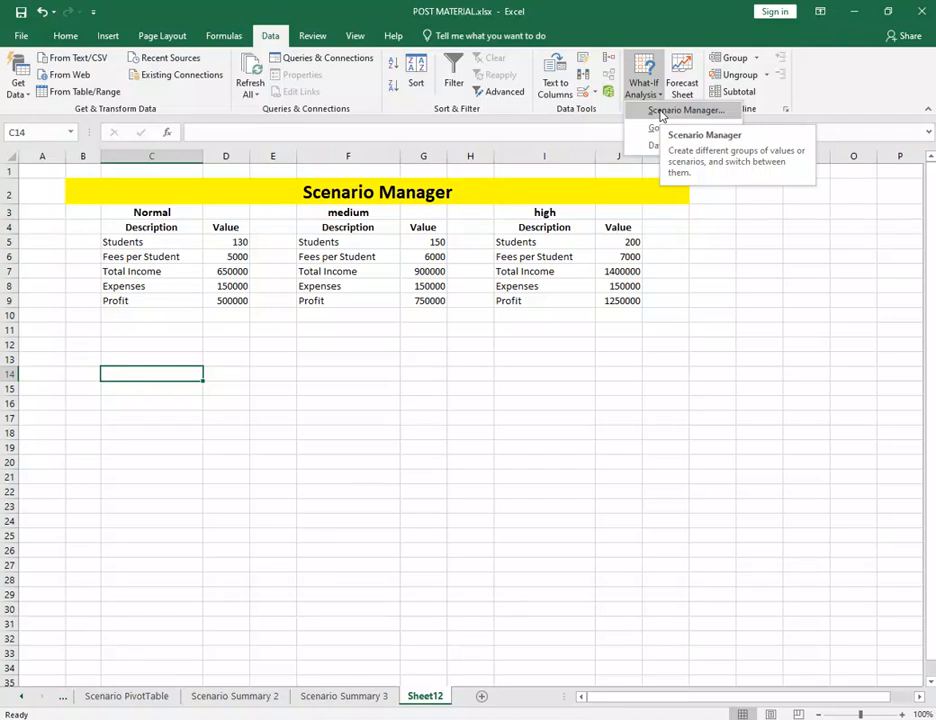
click(247, 70)
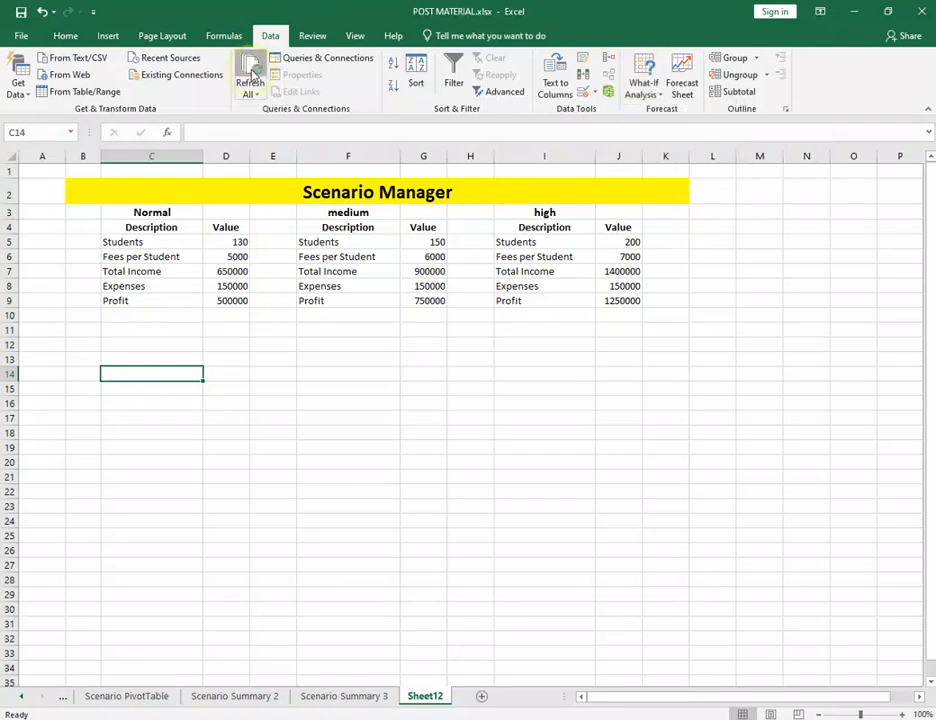
click(355, 696)
click(250, 93)
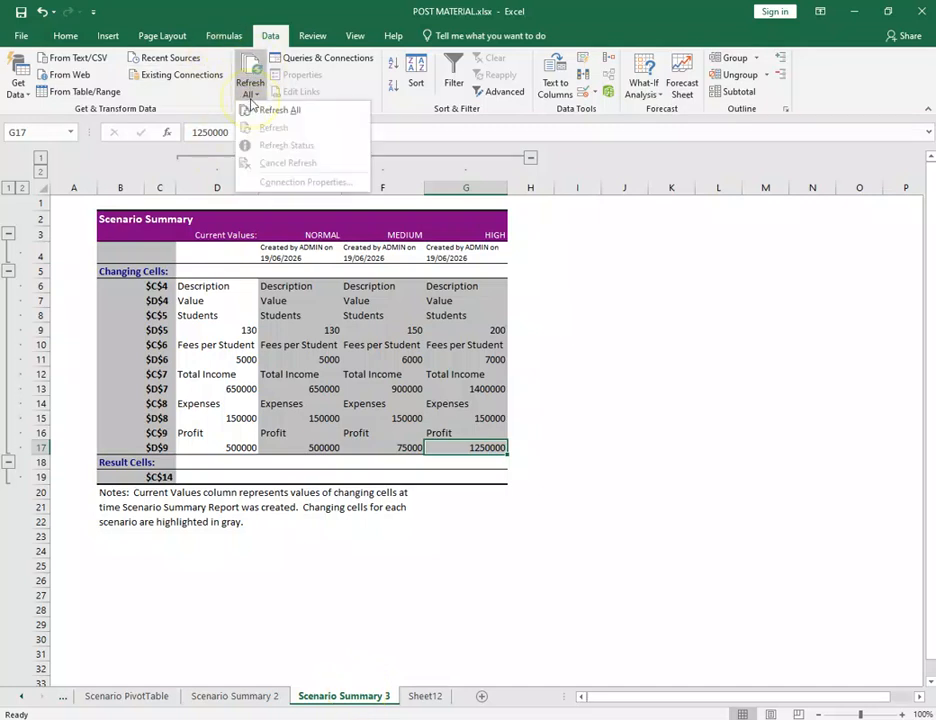
click(272, 110)
Set the Students value in the medium table on Sheet12 to 155.
click(428, 700)
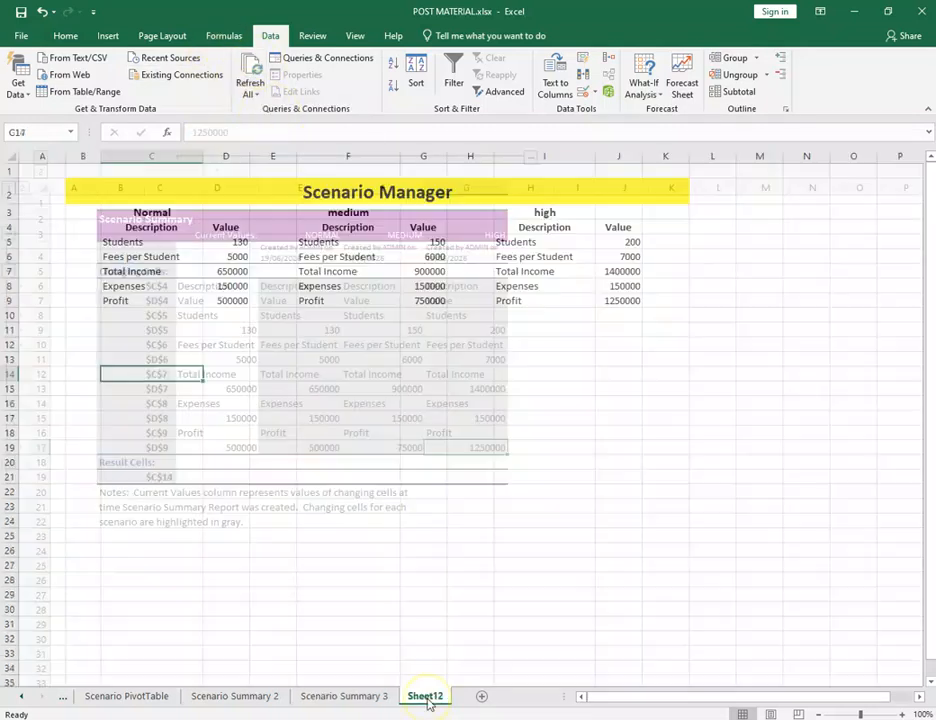
click(438, 243)
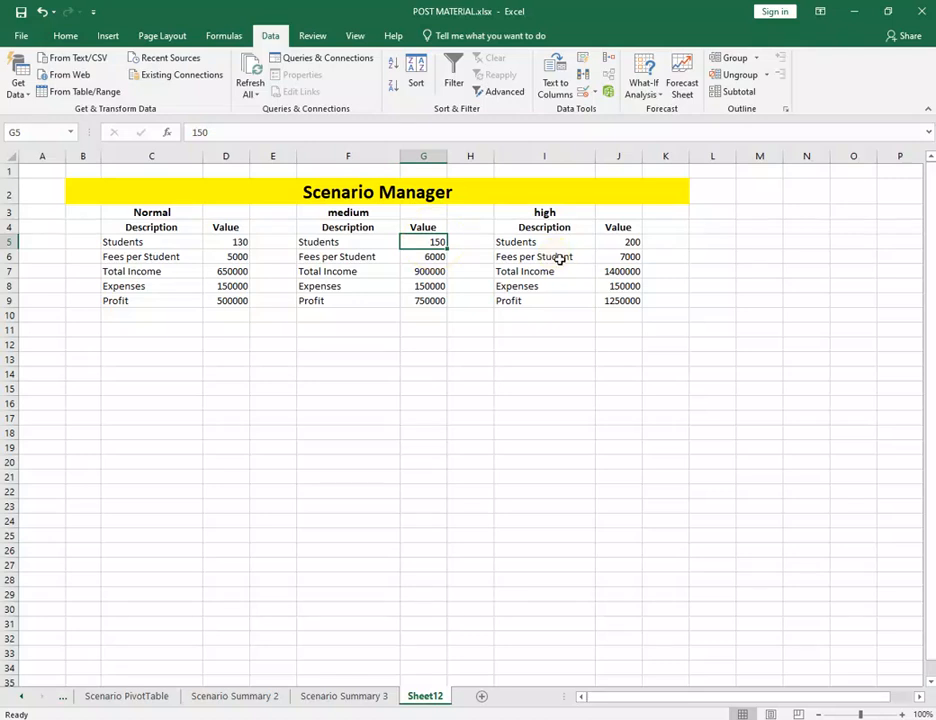
text(155)
key(Return)
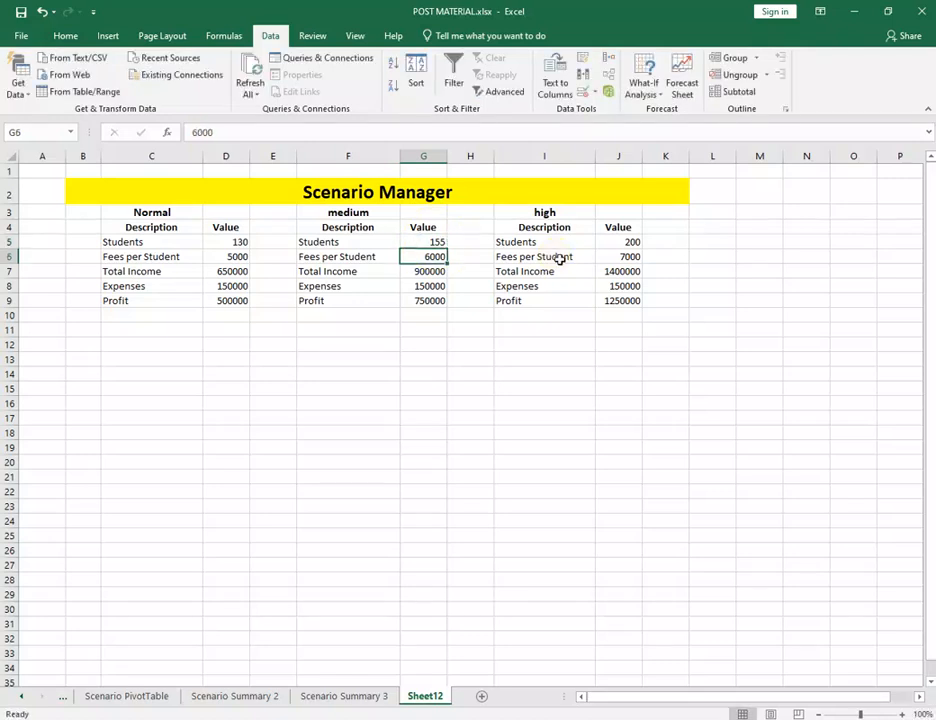
Replace the medium table's Total Income in G7 with a formula multiplying Students by Fees per Student, =G5*G6.
click(441, 271)
click(438, 286)
click(428, 303)
click(430, 286)
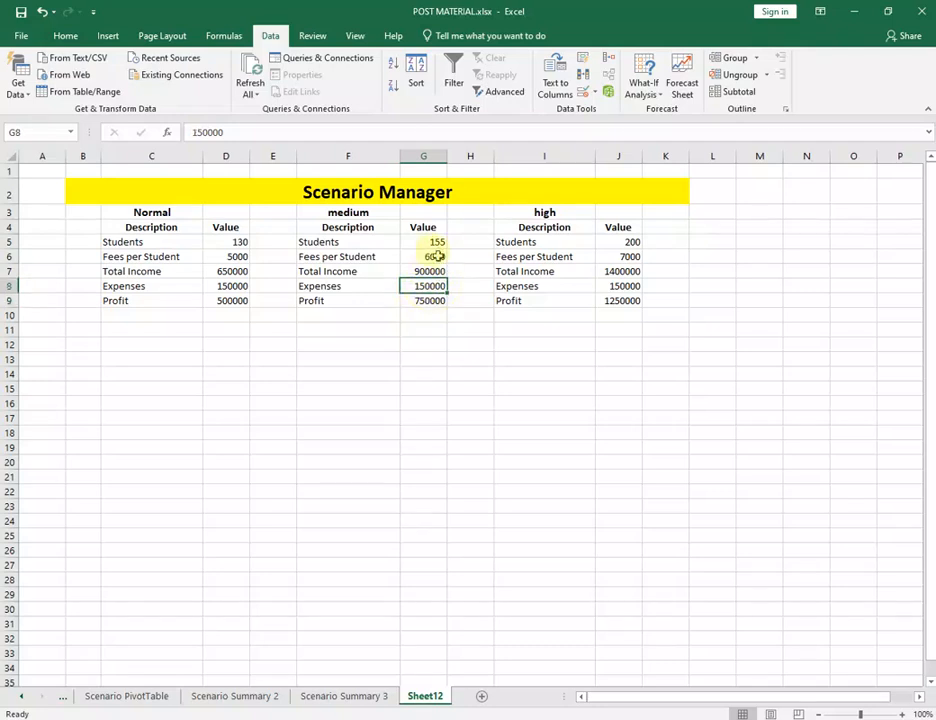
click(436, 272)
text(=)
click(436, 257)
key(Up)
text(*)
click(436, 257)
key(Return)
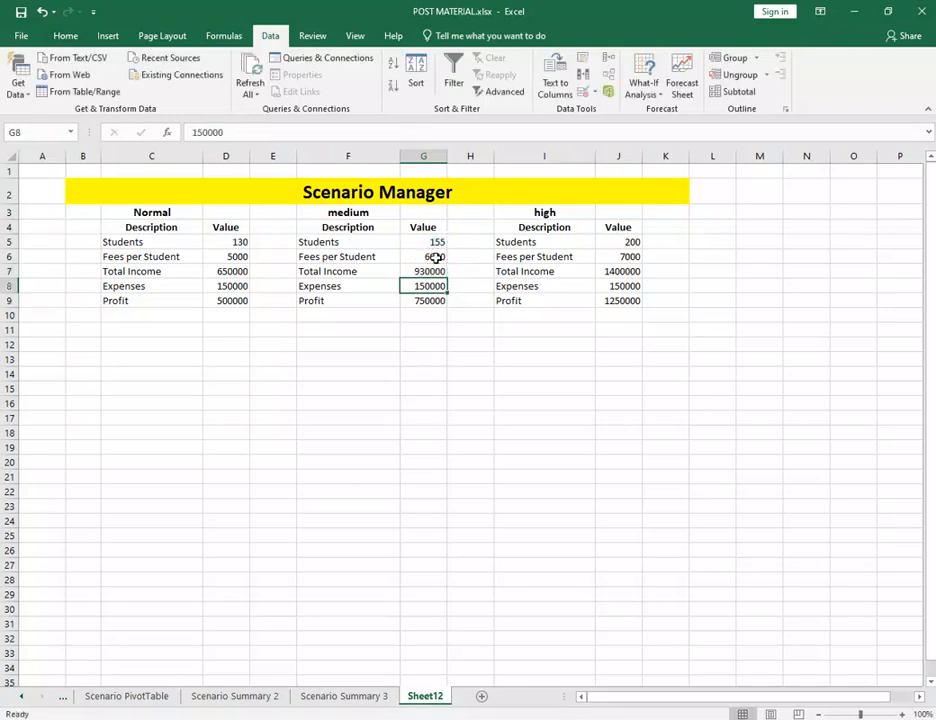
Enter the medium table's Profit in G9 as Total Income minus Expenses with the formula =G7-G8.
key(Down)
text(=)
key(Up)
key(Up)
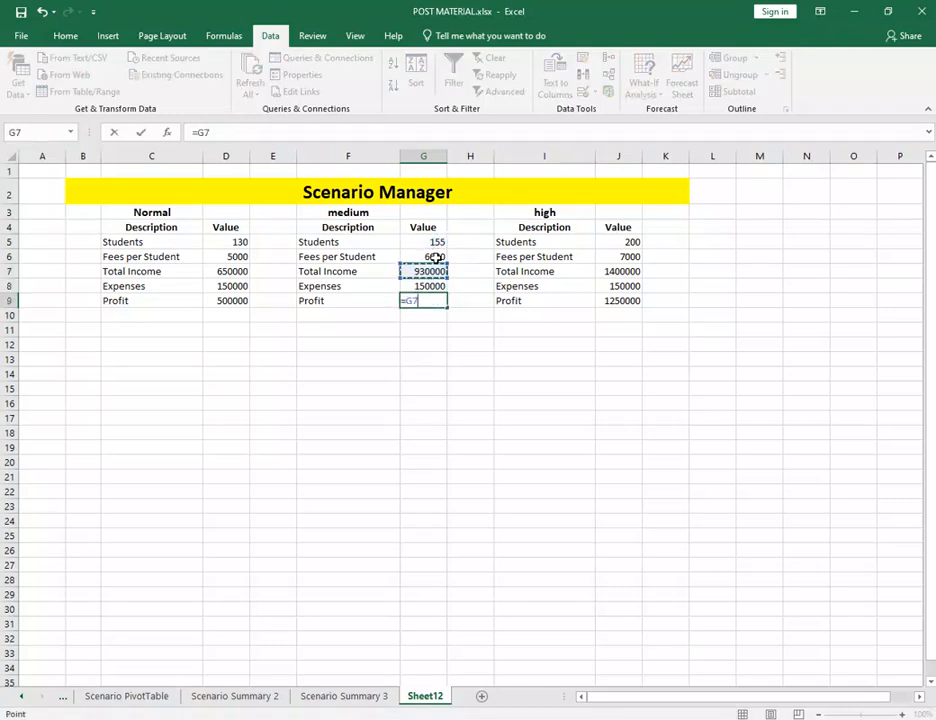
text(-)
key(Up)
key(Return)
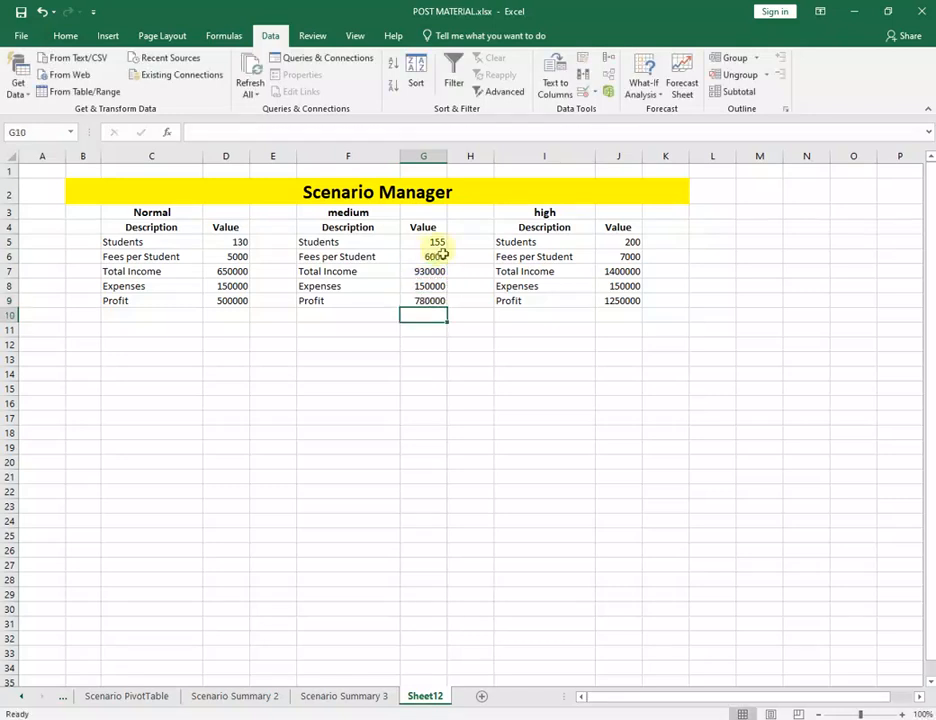
Refresh all data on Sheet12 and Scenario Summary 3 to try to update the summary with the edited medium figures.
click(250, 90)
click(248, 110)
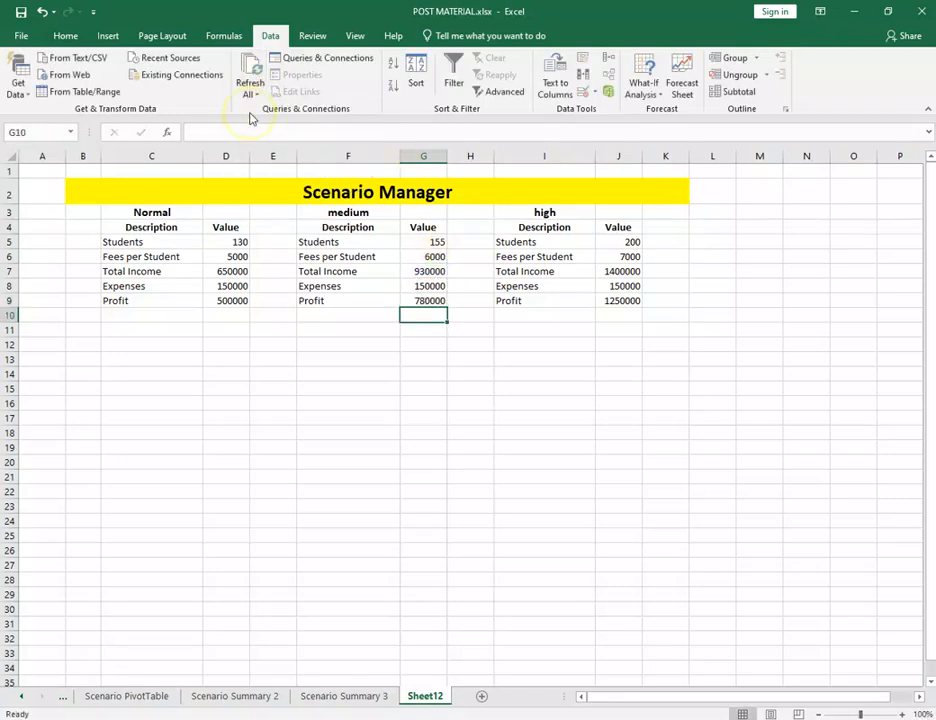
click(355, 696)
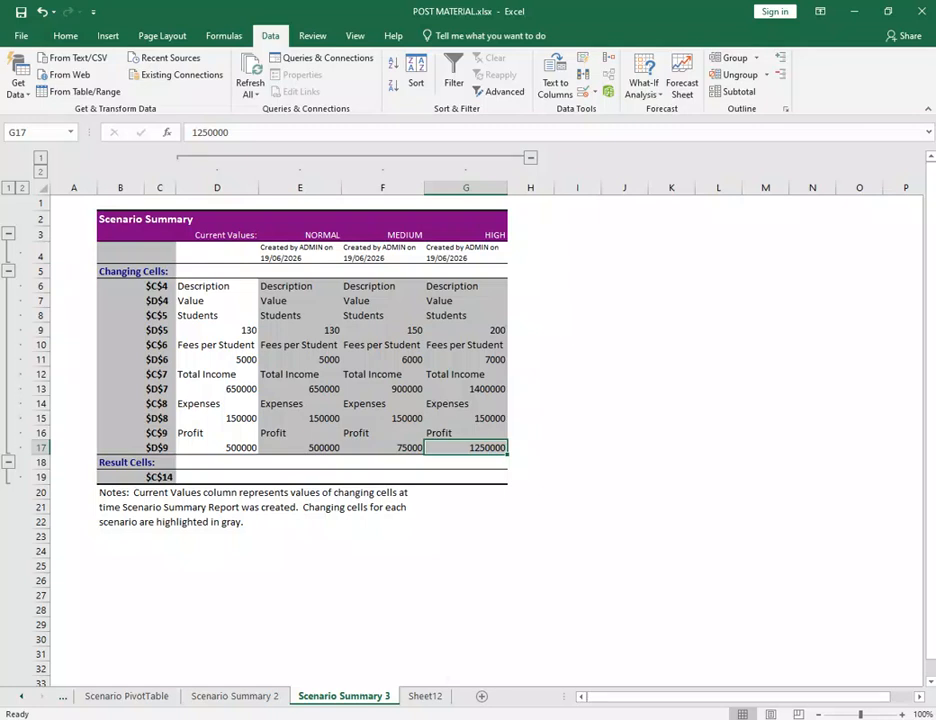
click(249, 89)
click(265, 112)
click(249, 89)
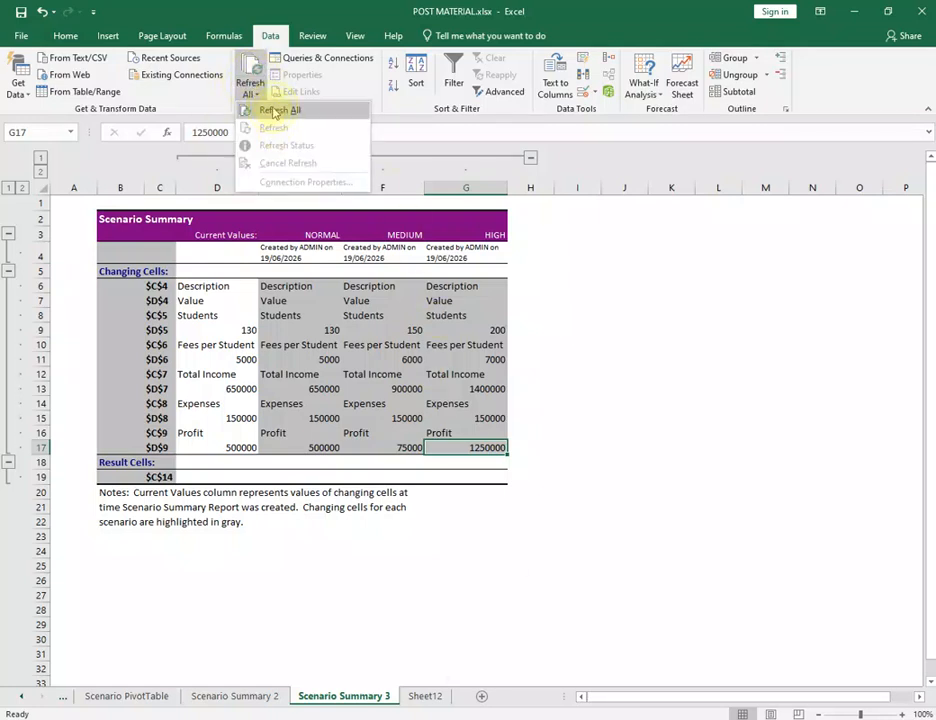
click(273, 112)
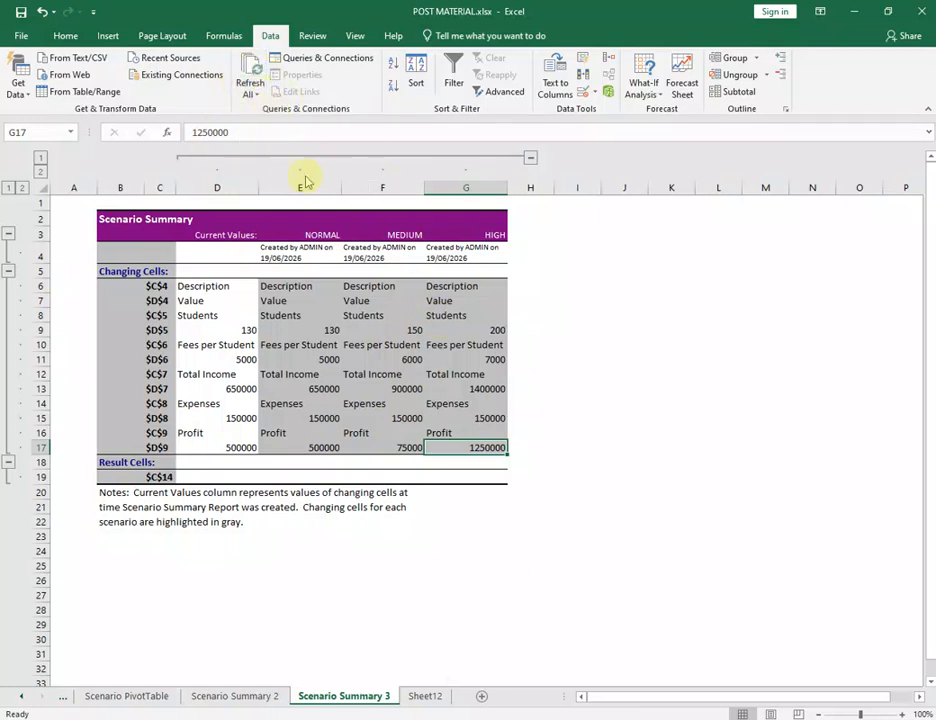
click(493, 533)
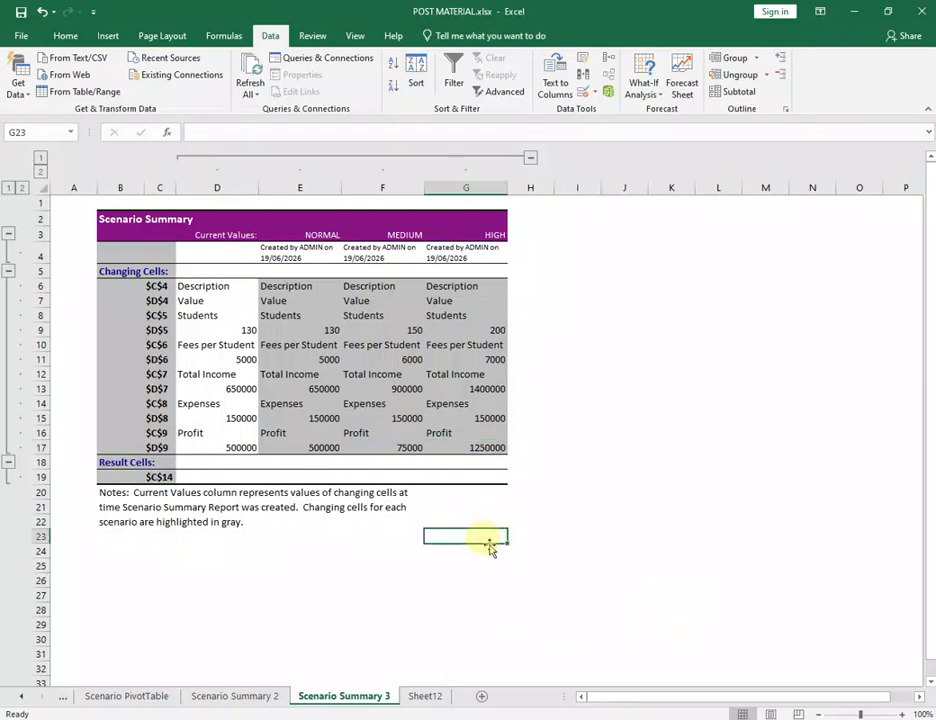